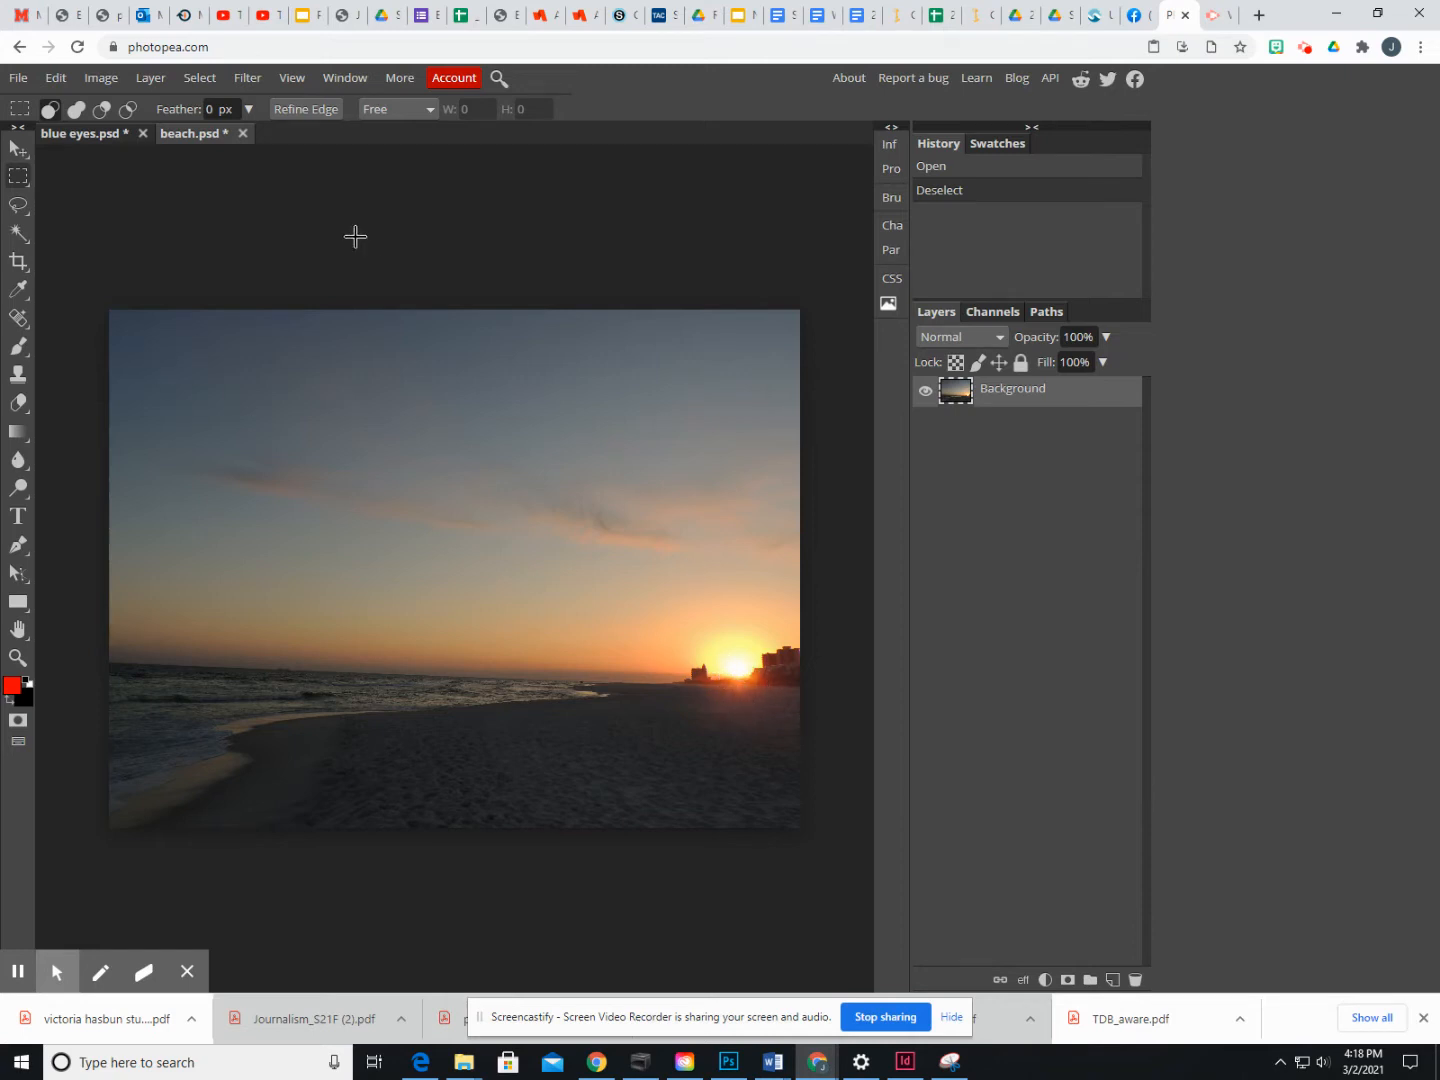
Add a Lens Flare of type Lens 2 to the beach photo, placed over the sun at about 91% X and 69% Y.
{"action": "left_click", "coordinate": [247, 77]}
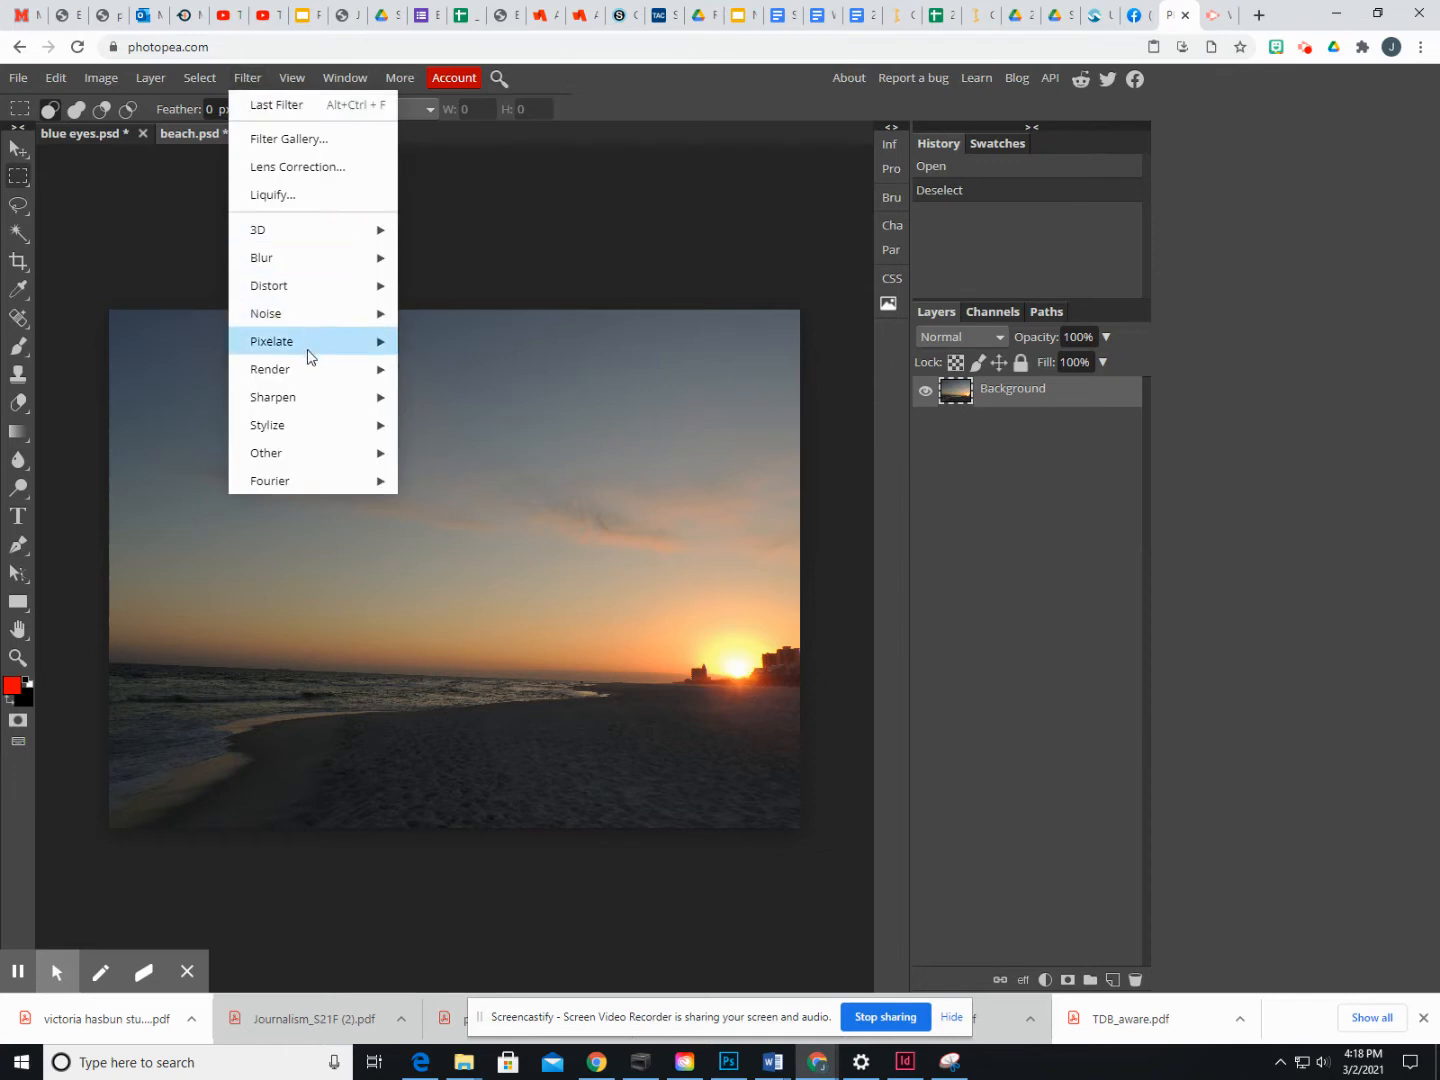
{"action": "mouse_move", "coordinate": [315, 369]}
{"action": "left_click", "coordinate": [477, 452]}
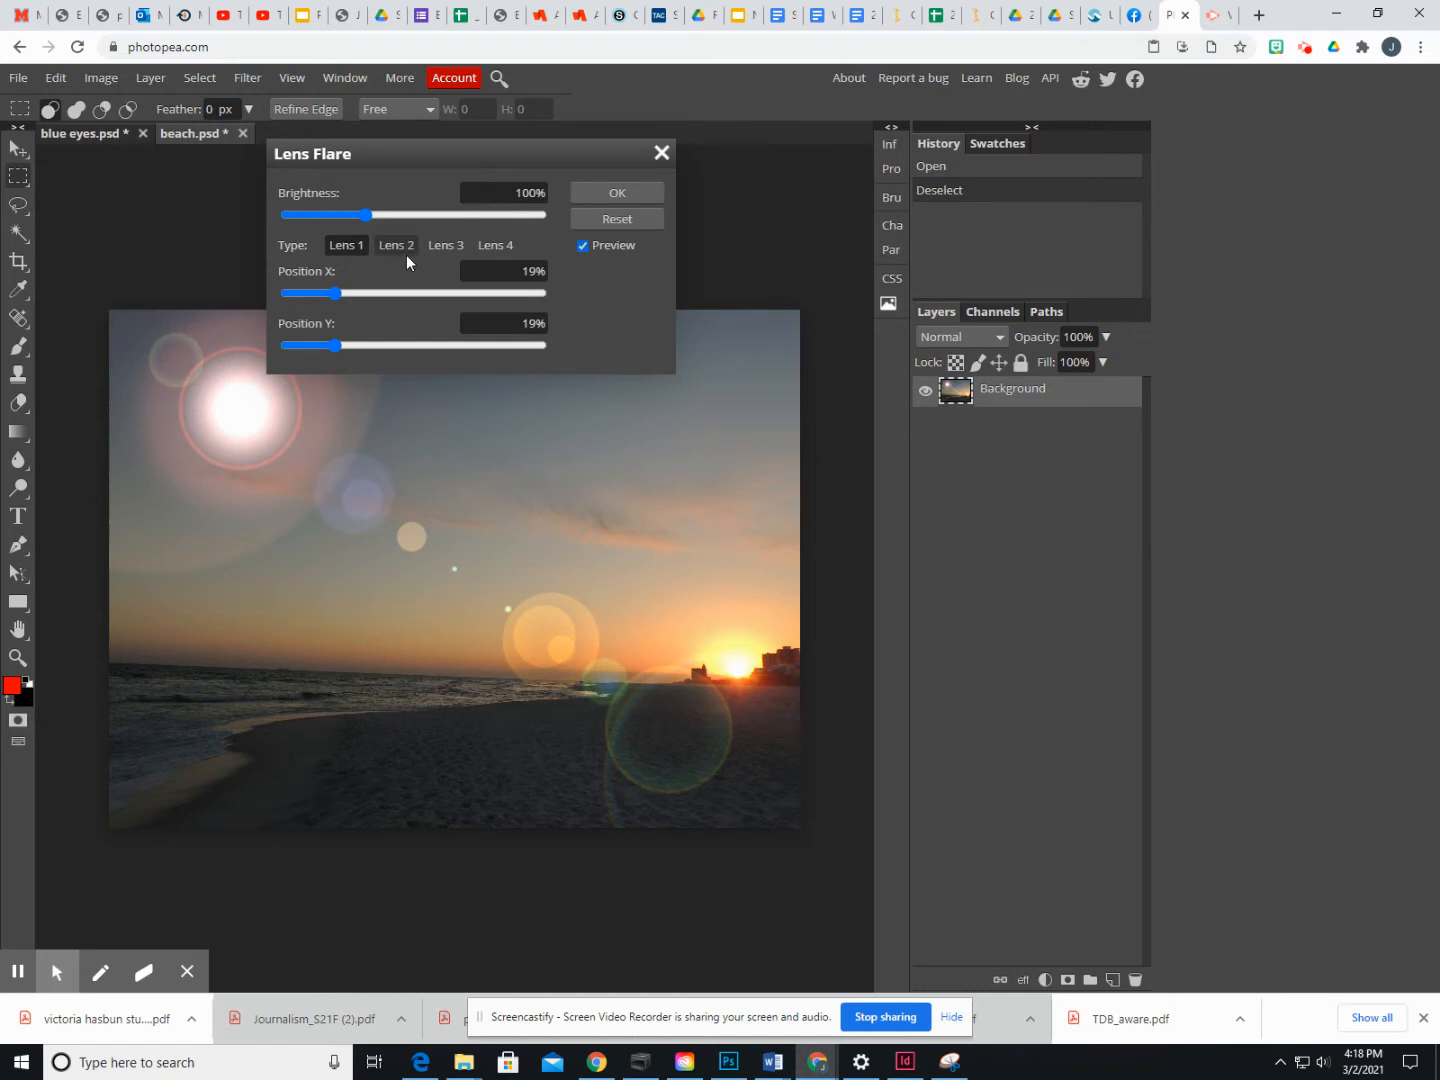
{"action": "left_click_drag", "start_coordinate": [689, 710], "coordinate": [737, 669]}
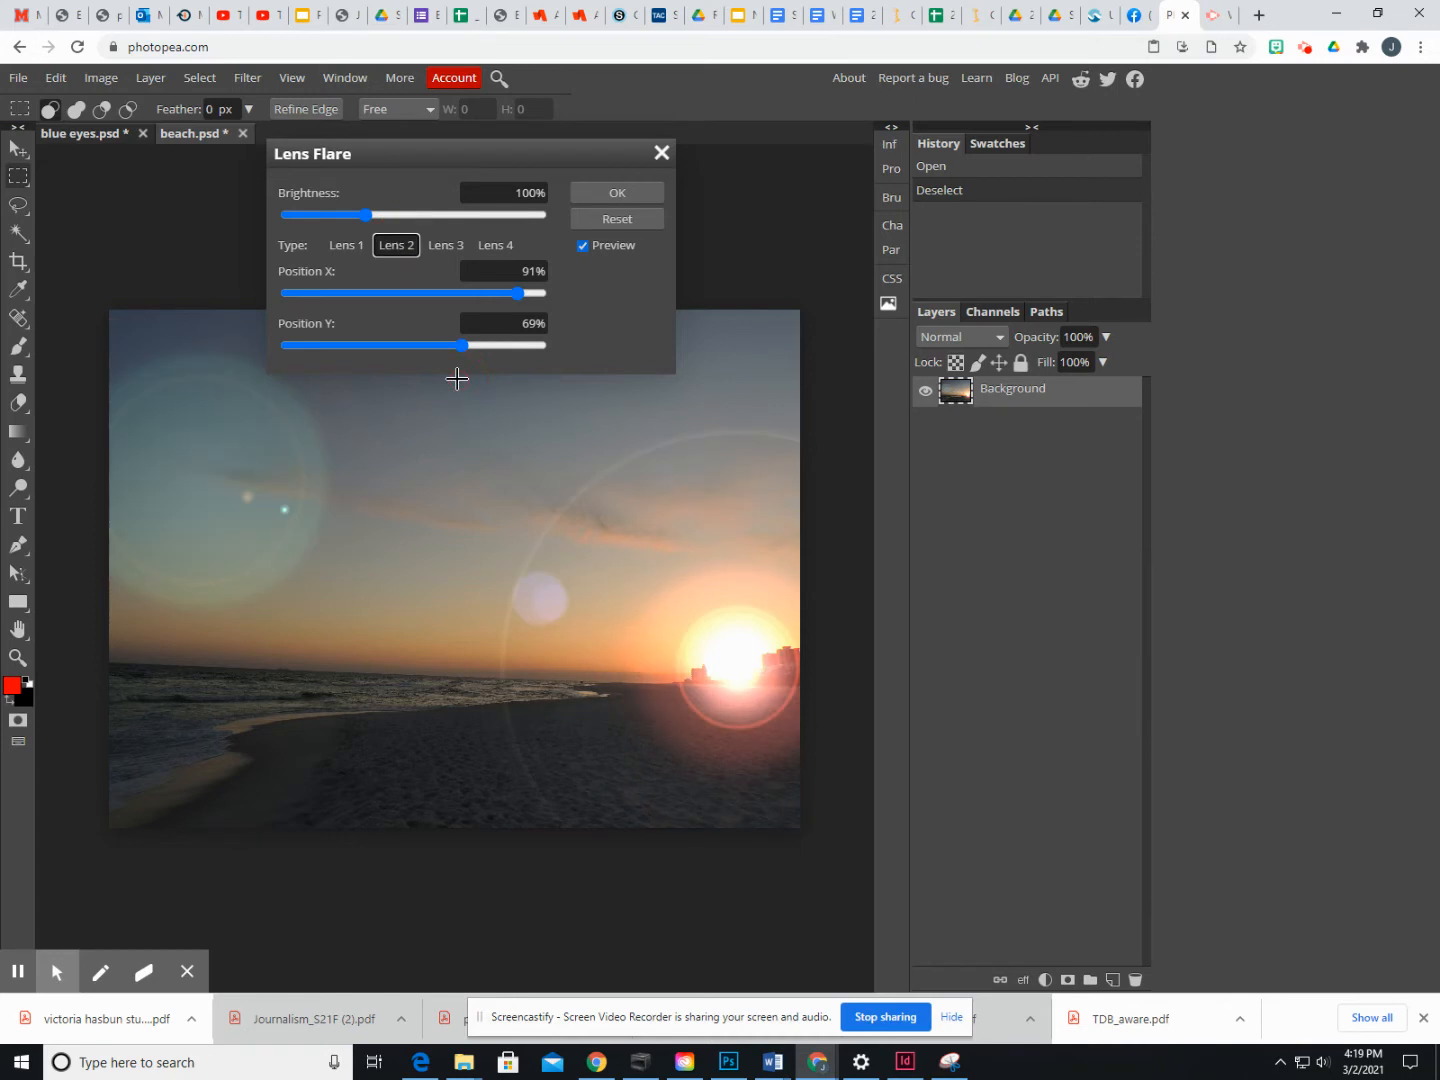
Compare the four lens types in the flare preview and choose Lens 3.
{"action": "left_click", "coordinate": [447, 245]}
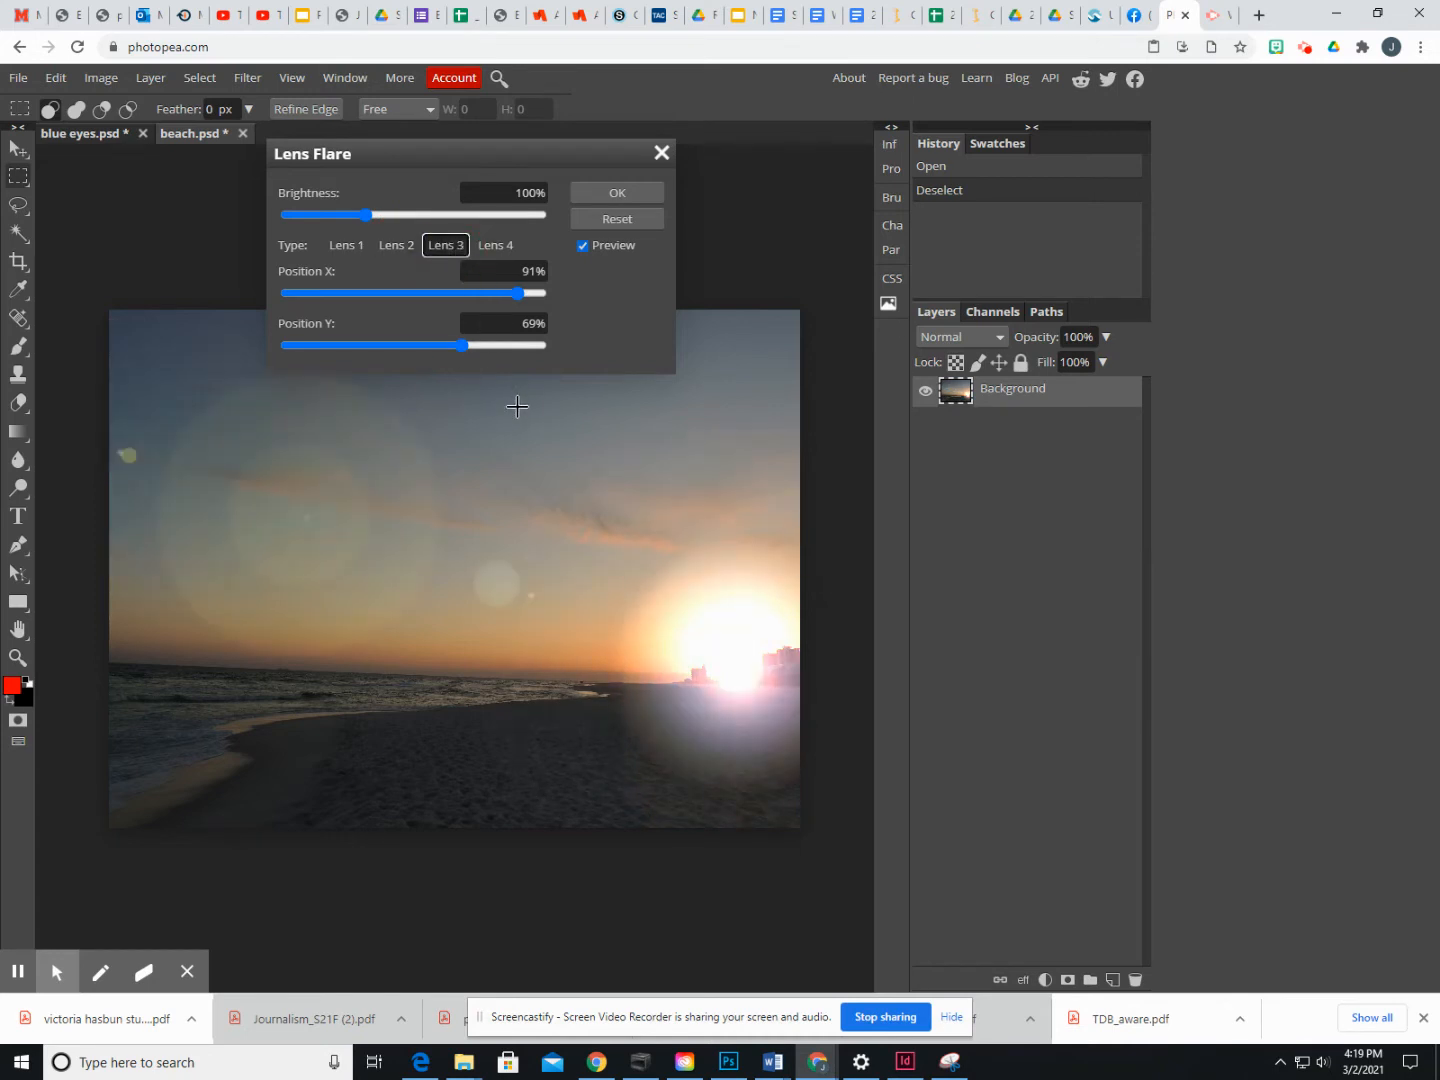
{"action": "left_click", "coordinate": [497, 247]}
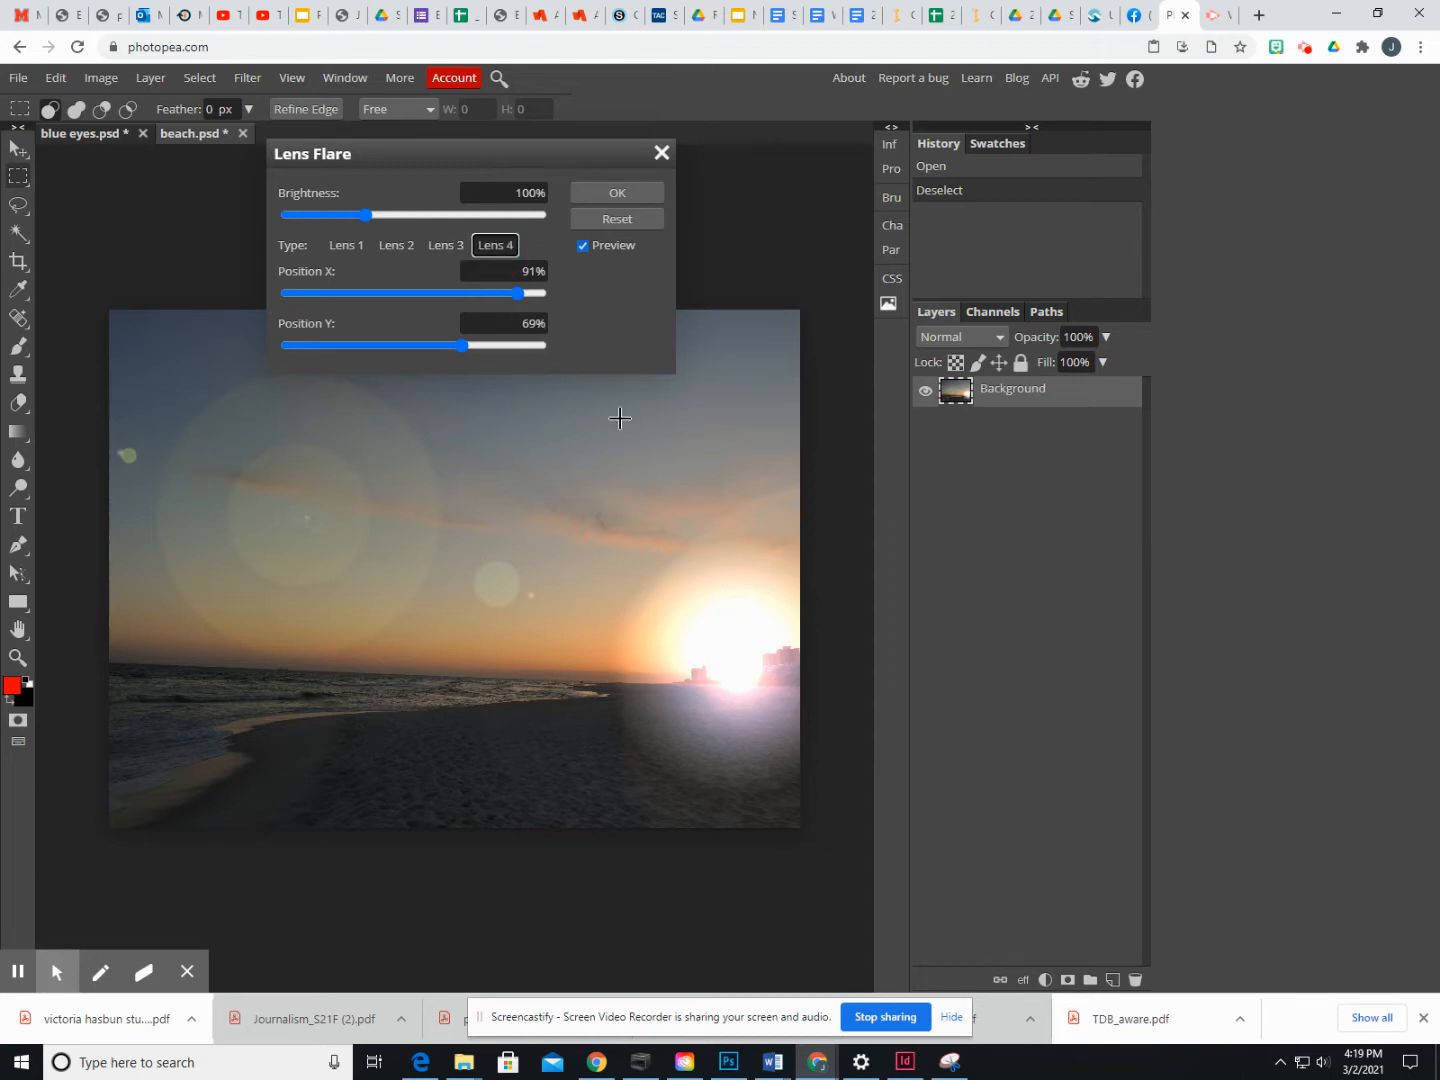
{"action": "left_click", "coordinate": [436, 247]}
{"action": "left_click", "coordinate": [488, 249]}
{"action": "left_click", "coordinate": [347, 246]}
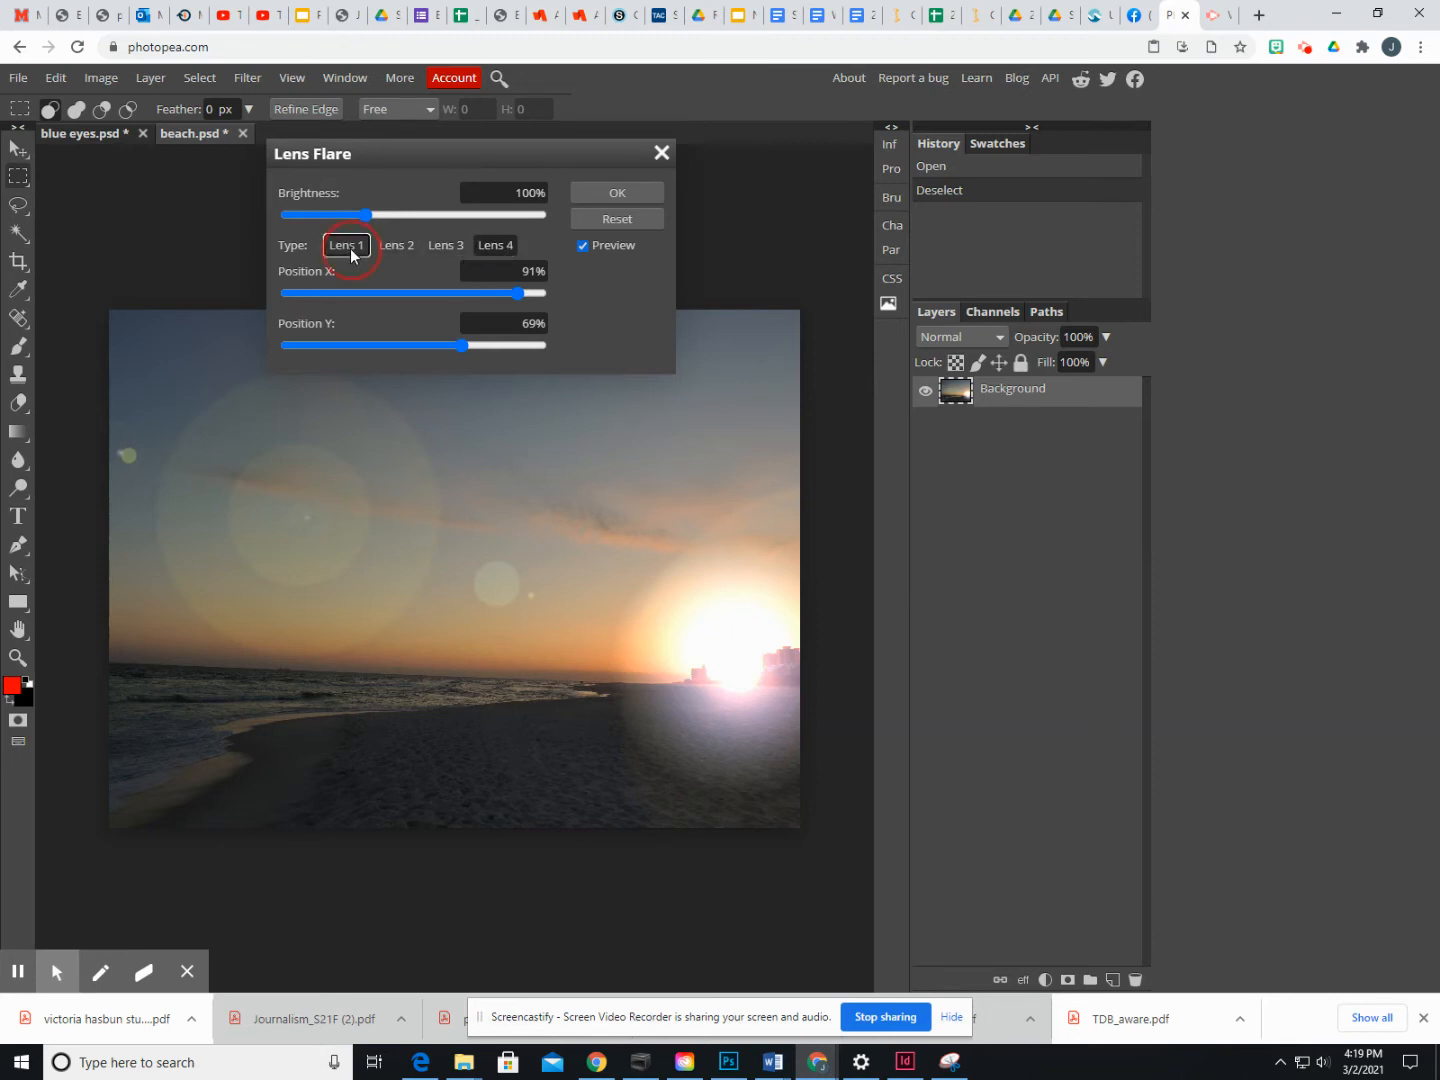
{"action": "left_click", "coordinate": [404, 247]}
{"action": "left_click", "coordinate": [446, 246]}
{"action": "left_click", "coordinate": [499, 247]}
{"action": "left_click", "coordinate": [432, 247]}
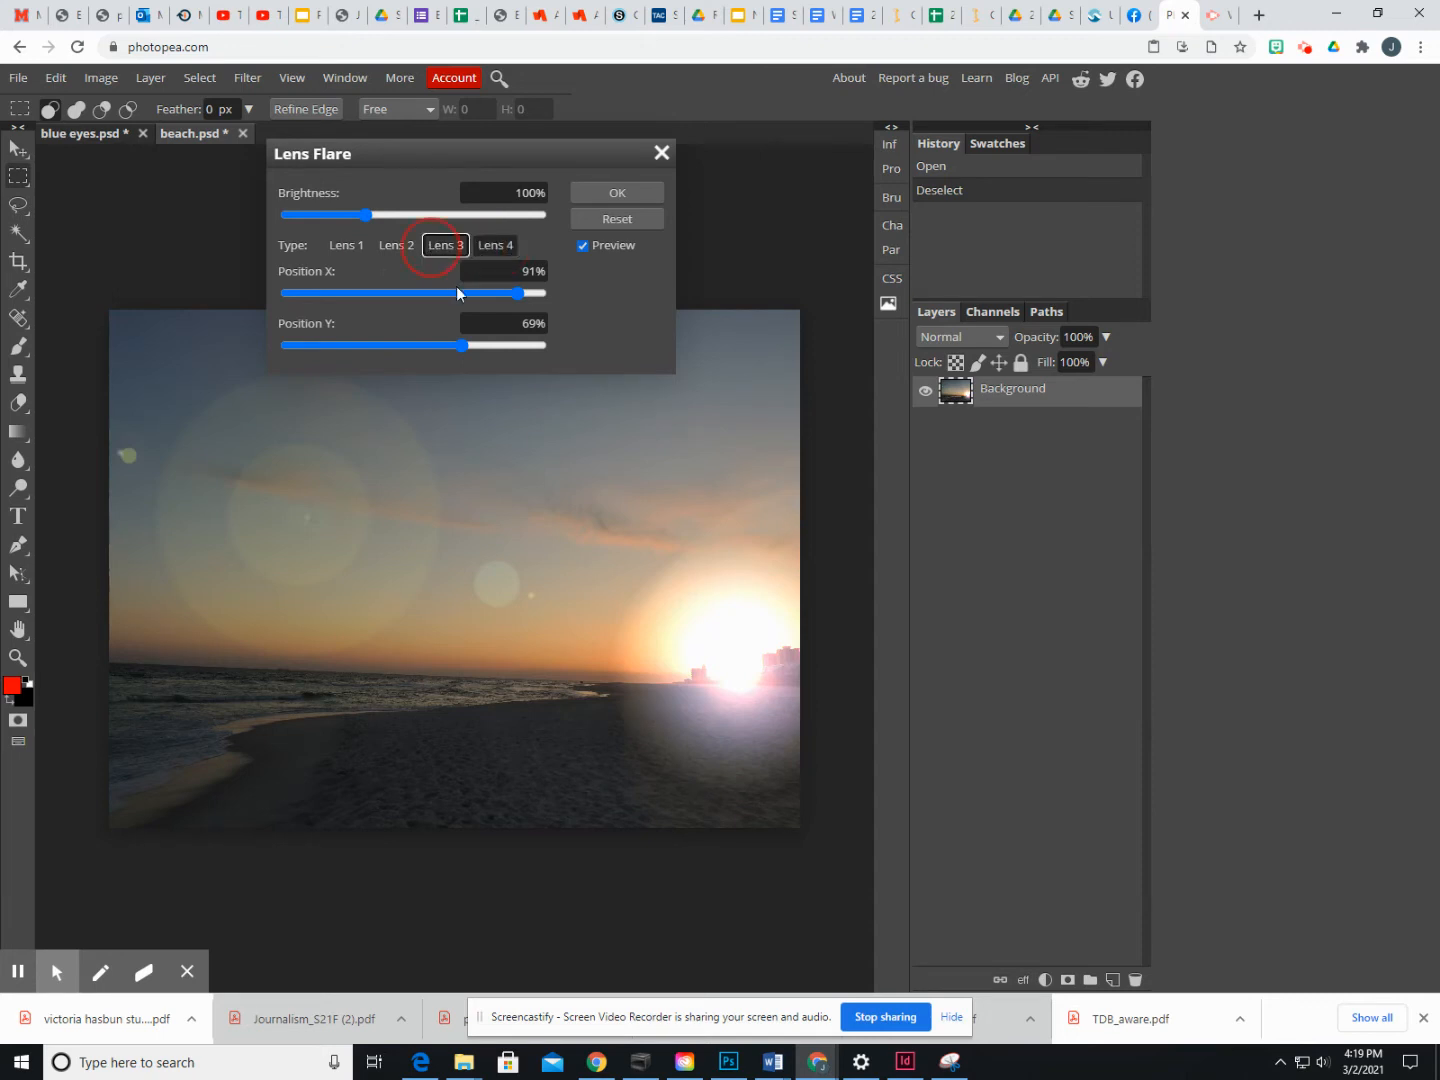
Set the lens flare's brightness to about 74%.
{"action": "left_click", "coordinate": [371, 216]}
{"action": "left_click_drag", "start_coordinate": [363, 220], "coordinate": [338, 222]}
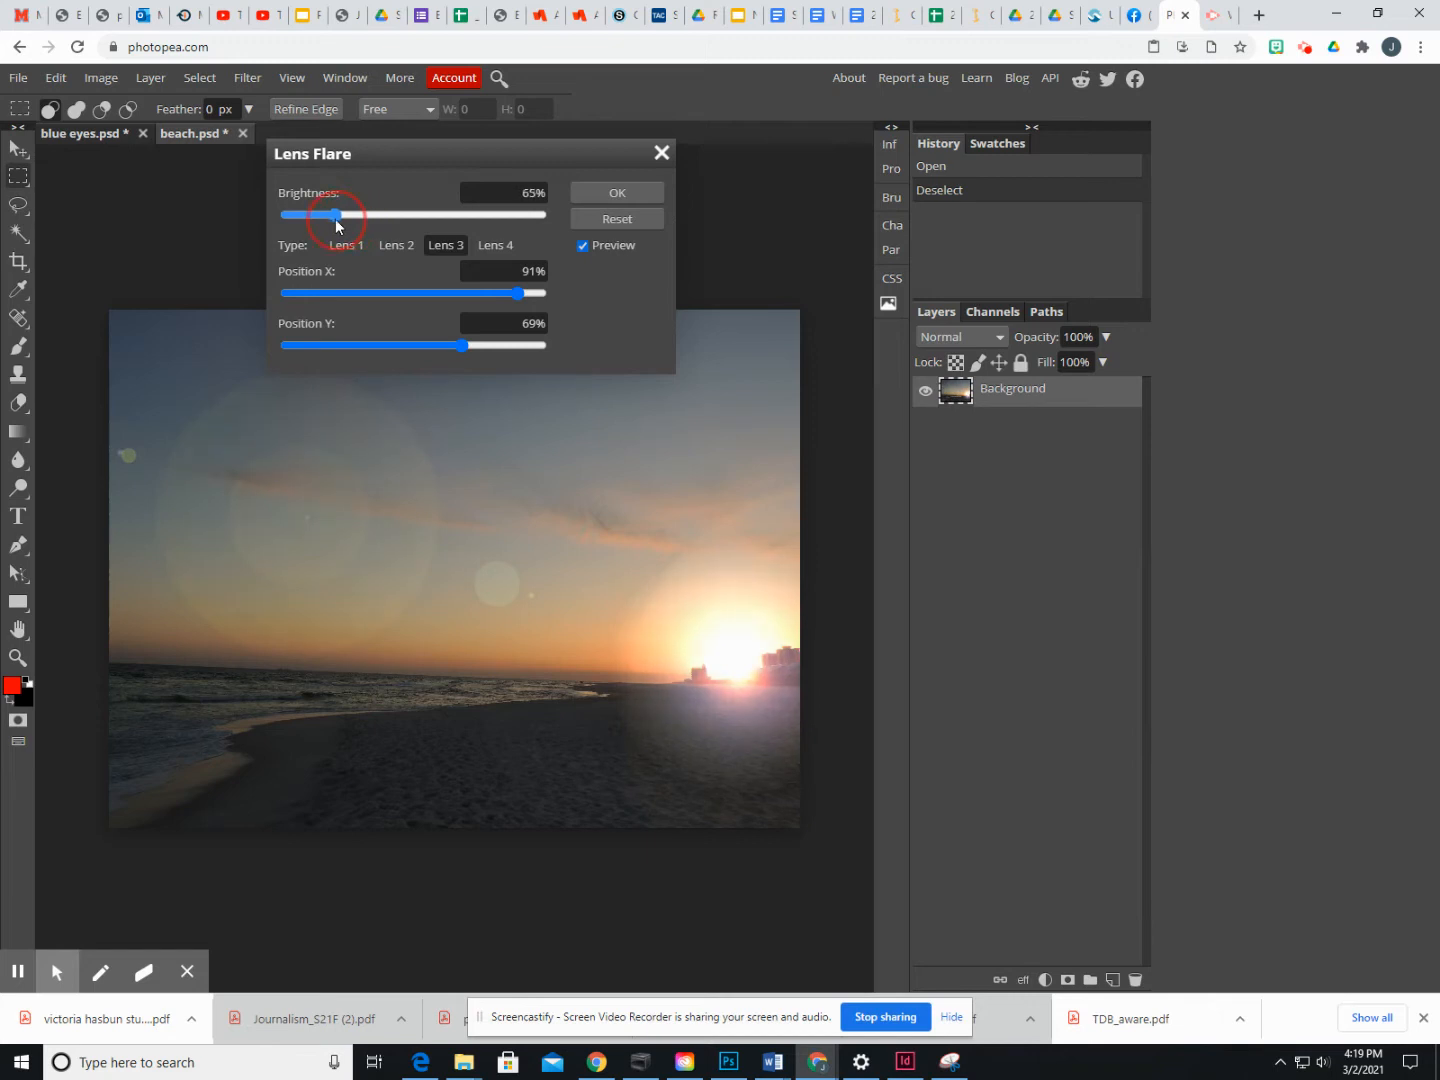
{"action": "left_click_drag", "start_coordinate": [340, 224], "coordinate": [347, 219]}
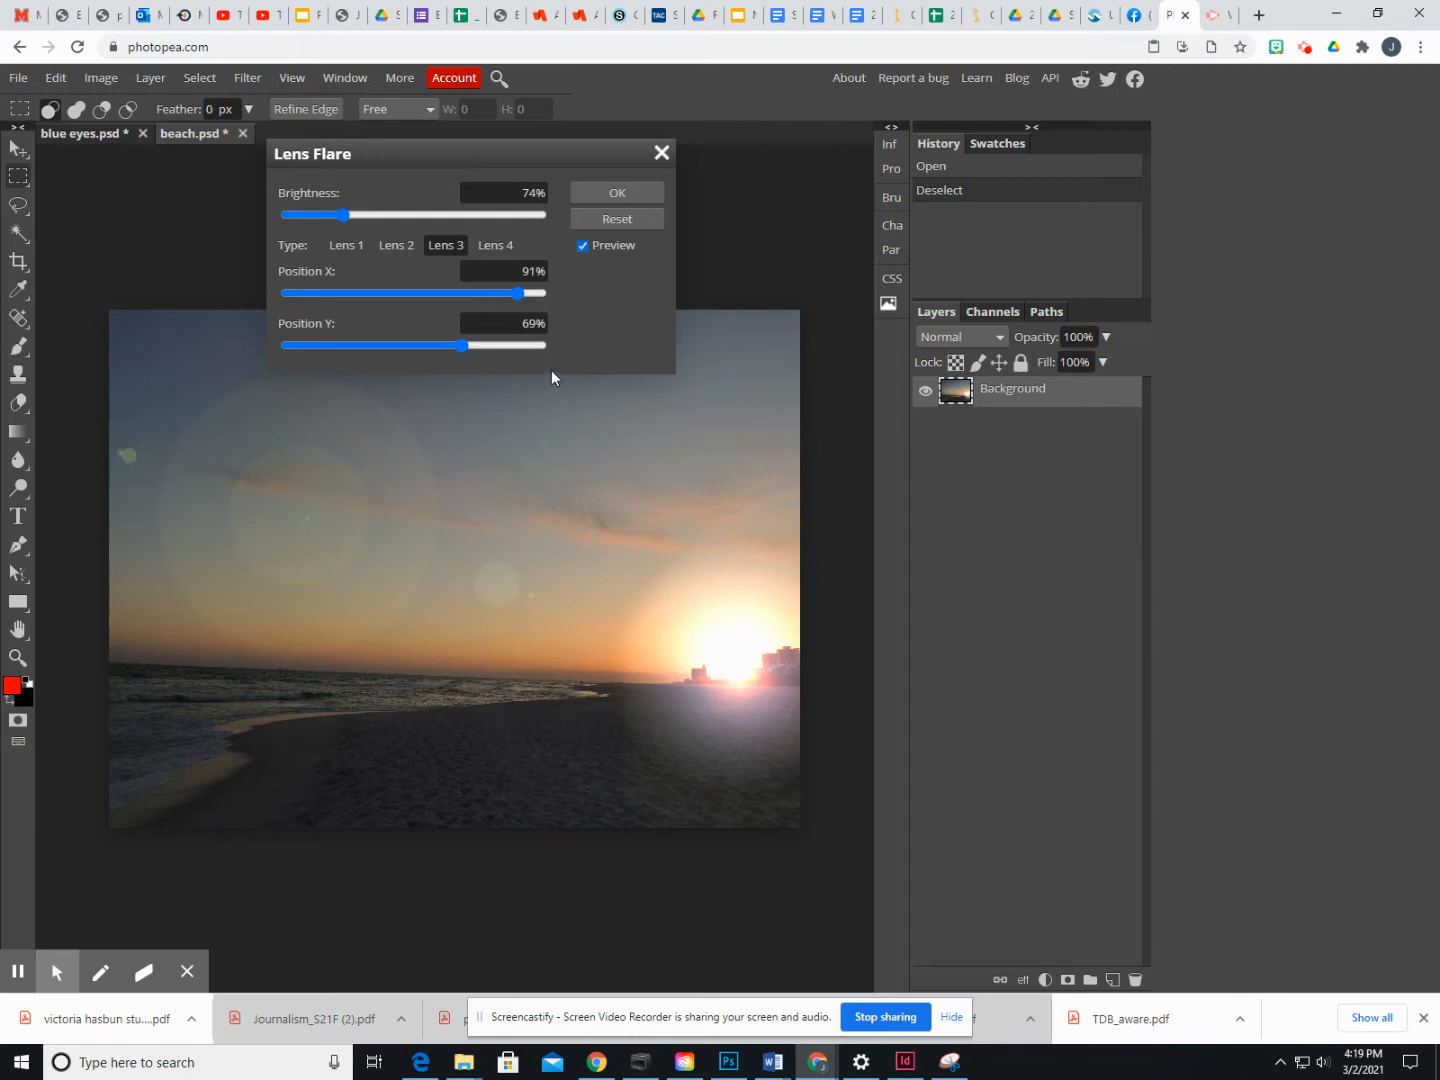
Shift the flare horizontally to about 93% Position X over the sun and apply the Lens Flare filter.
{"action": "left_click", "coordinate": [513, 294]}
{"action": "left_click", "coordinate": [479, 295]}
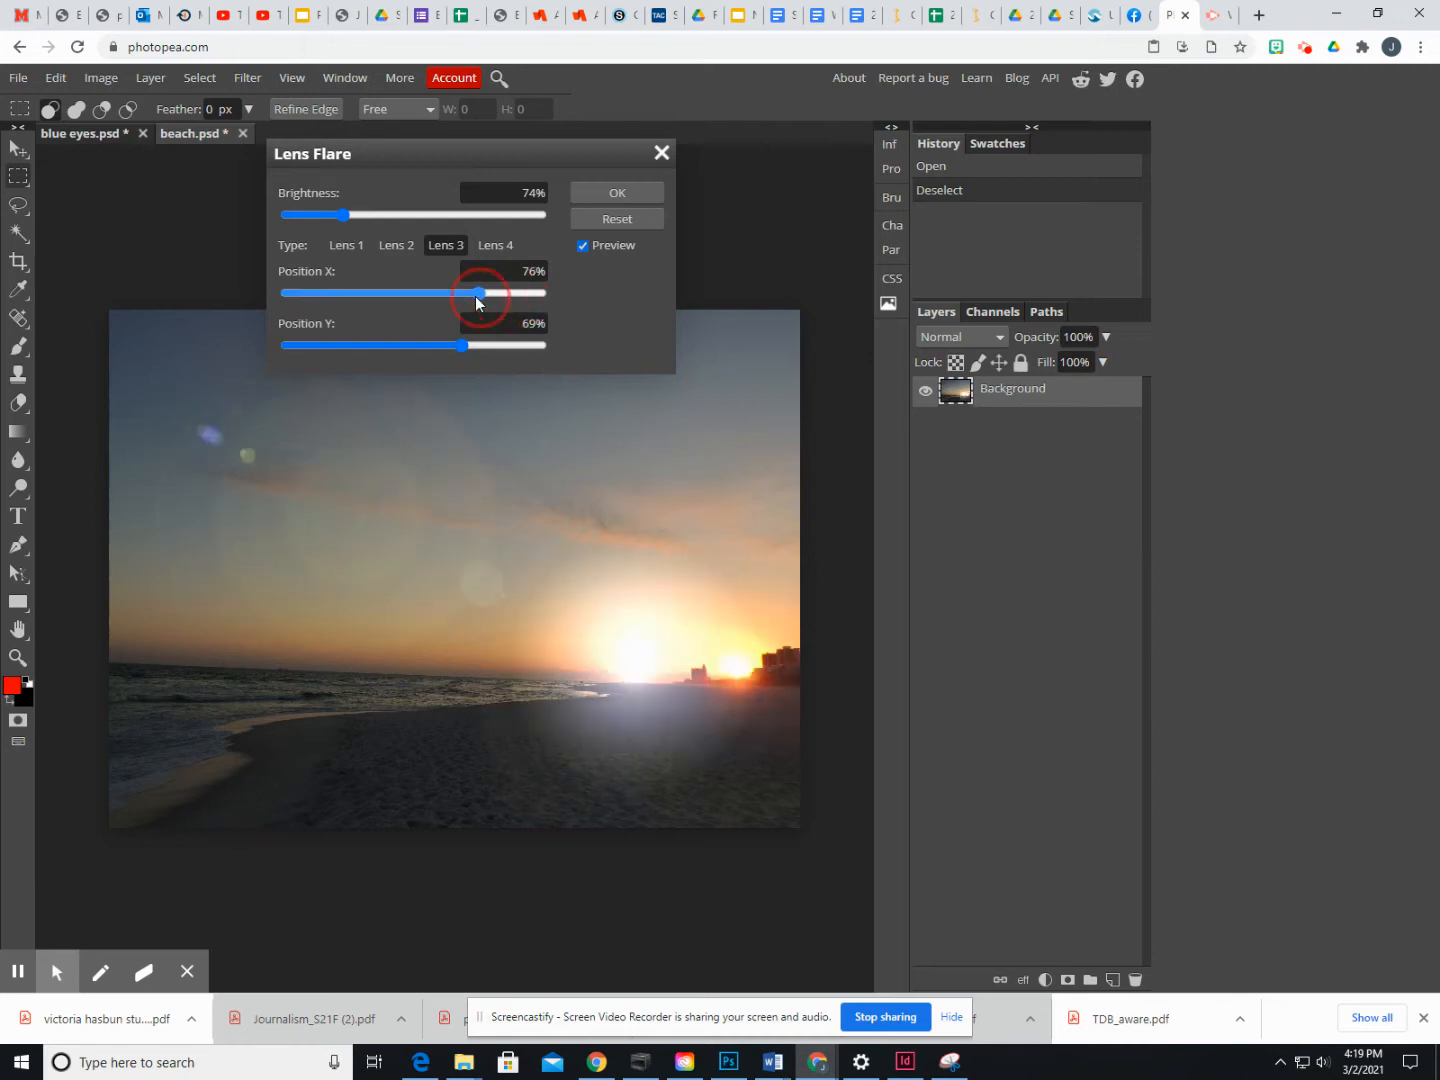
{"action": "left_click", "coordinate": [505, 296]}
{"action": "left_click", "coordinate": [523, 296]}
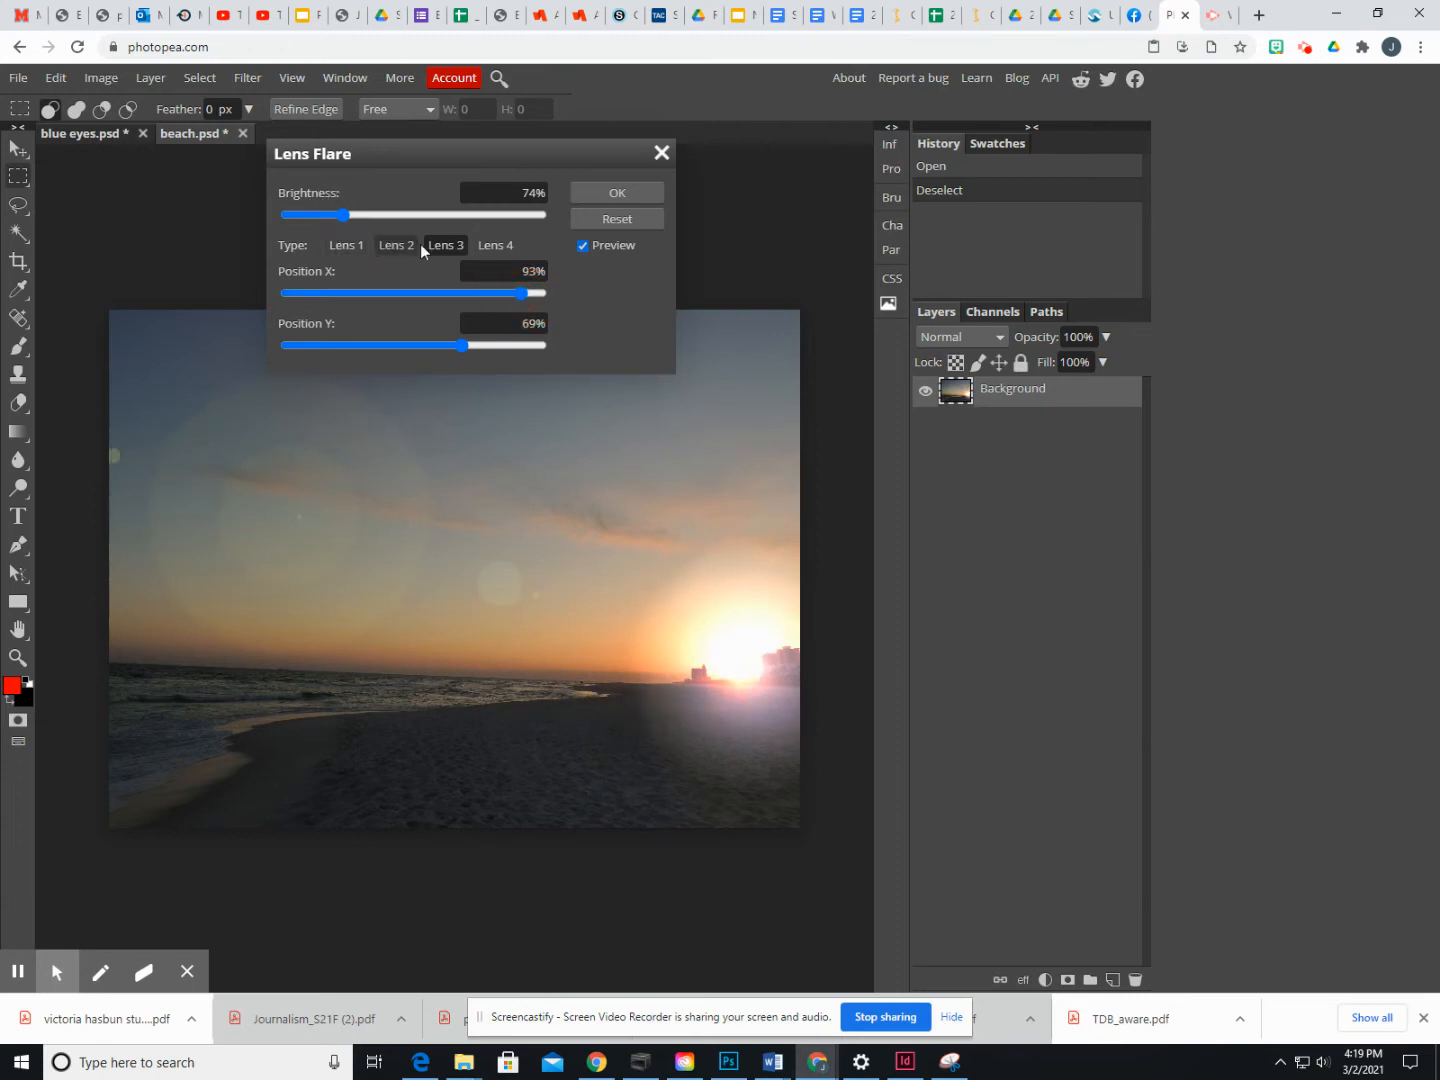
{"action": "left_click", "coordinate": [619, 194]}
Look at the export formats, then close beach.psd without saving it.
{"action": "left_click", "coordinate": [18, 78]}
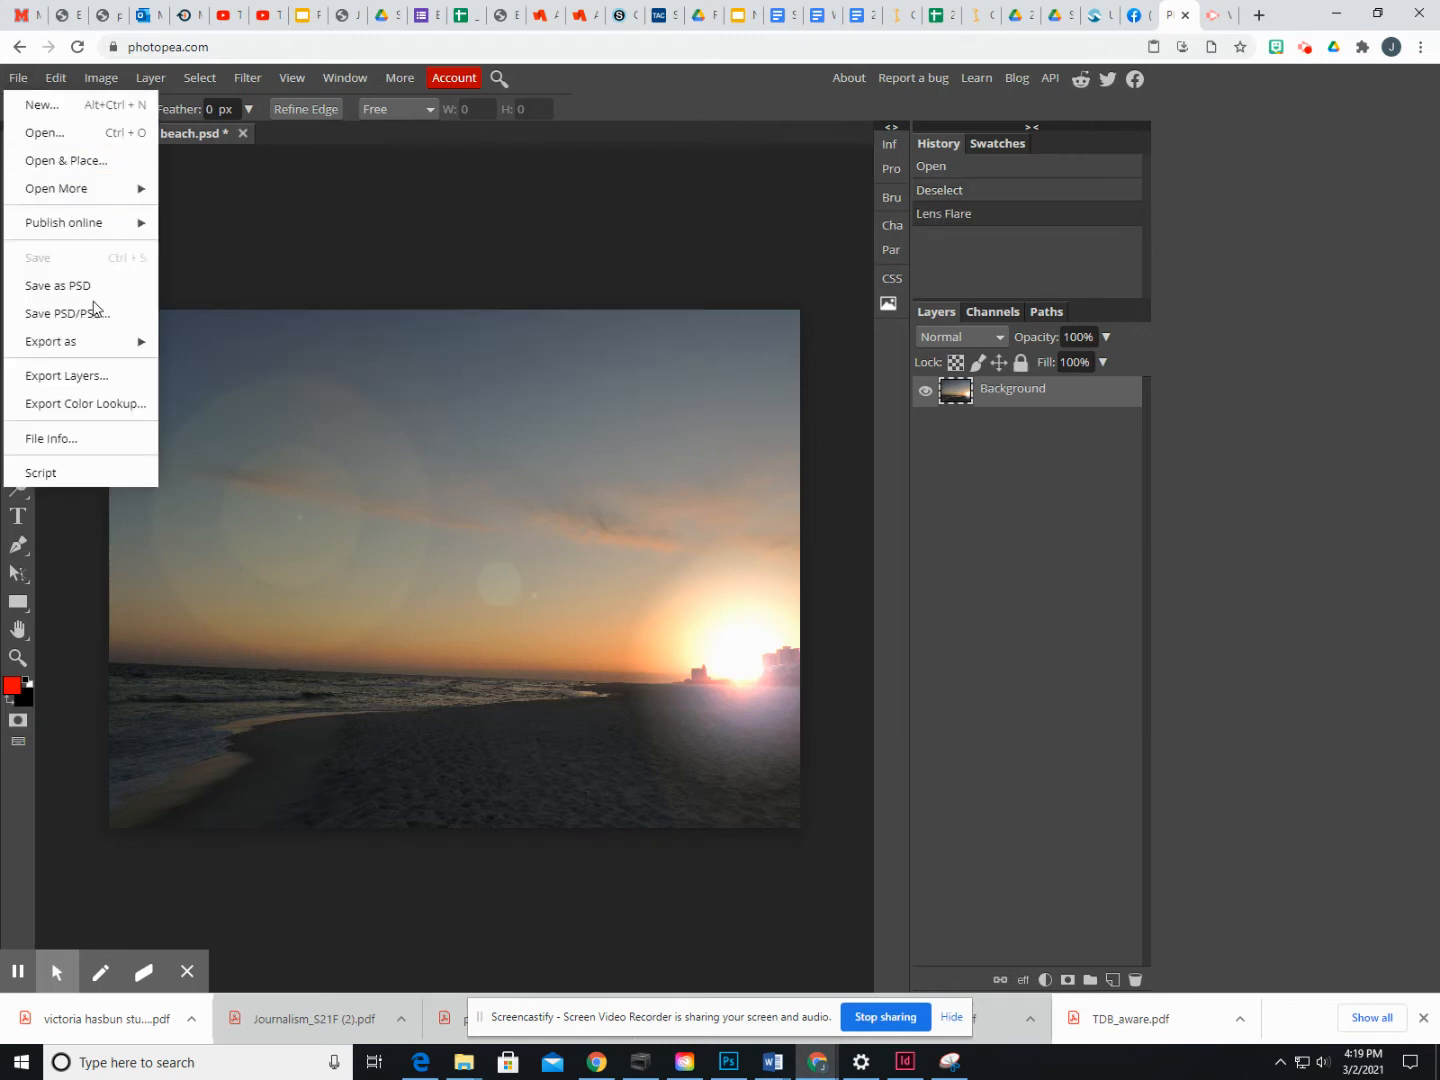
{"action": "mouse_move", "coordinate": [86, 356]}
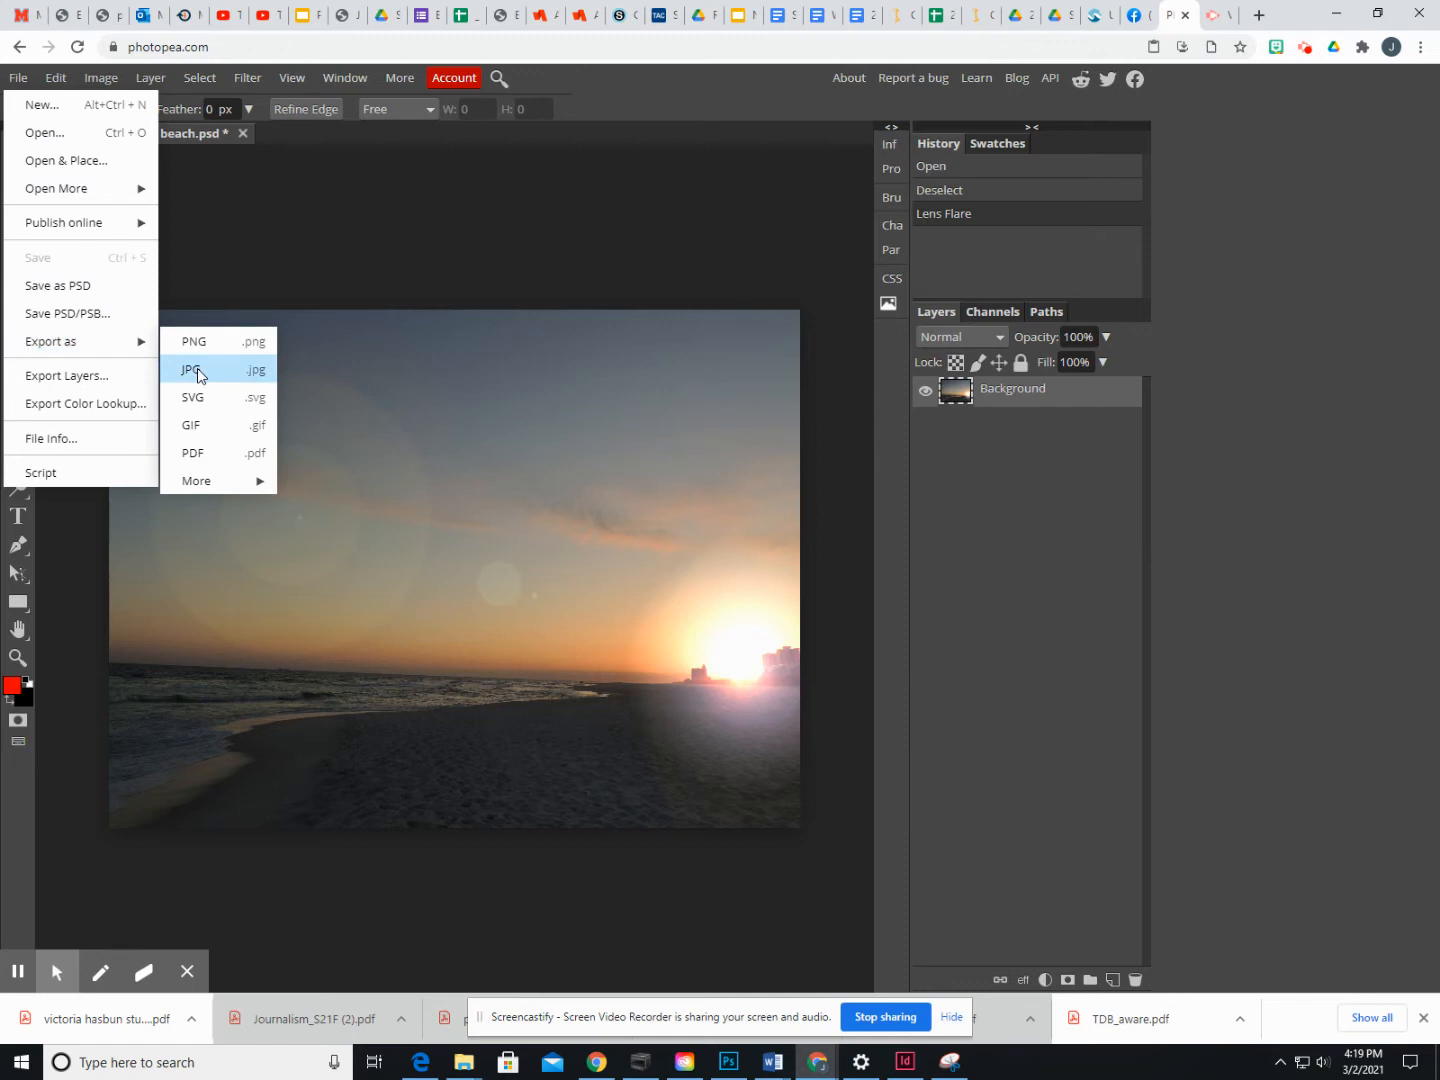
{"action": "left_click", "coordinate": [331, 145]}
{"action": "left_click", "coordinate": [242, 132]}
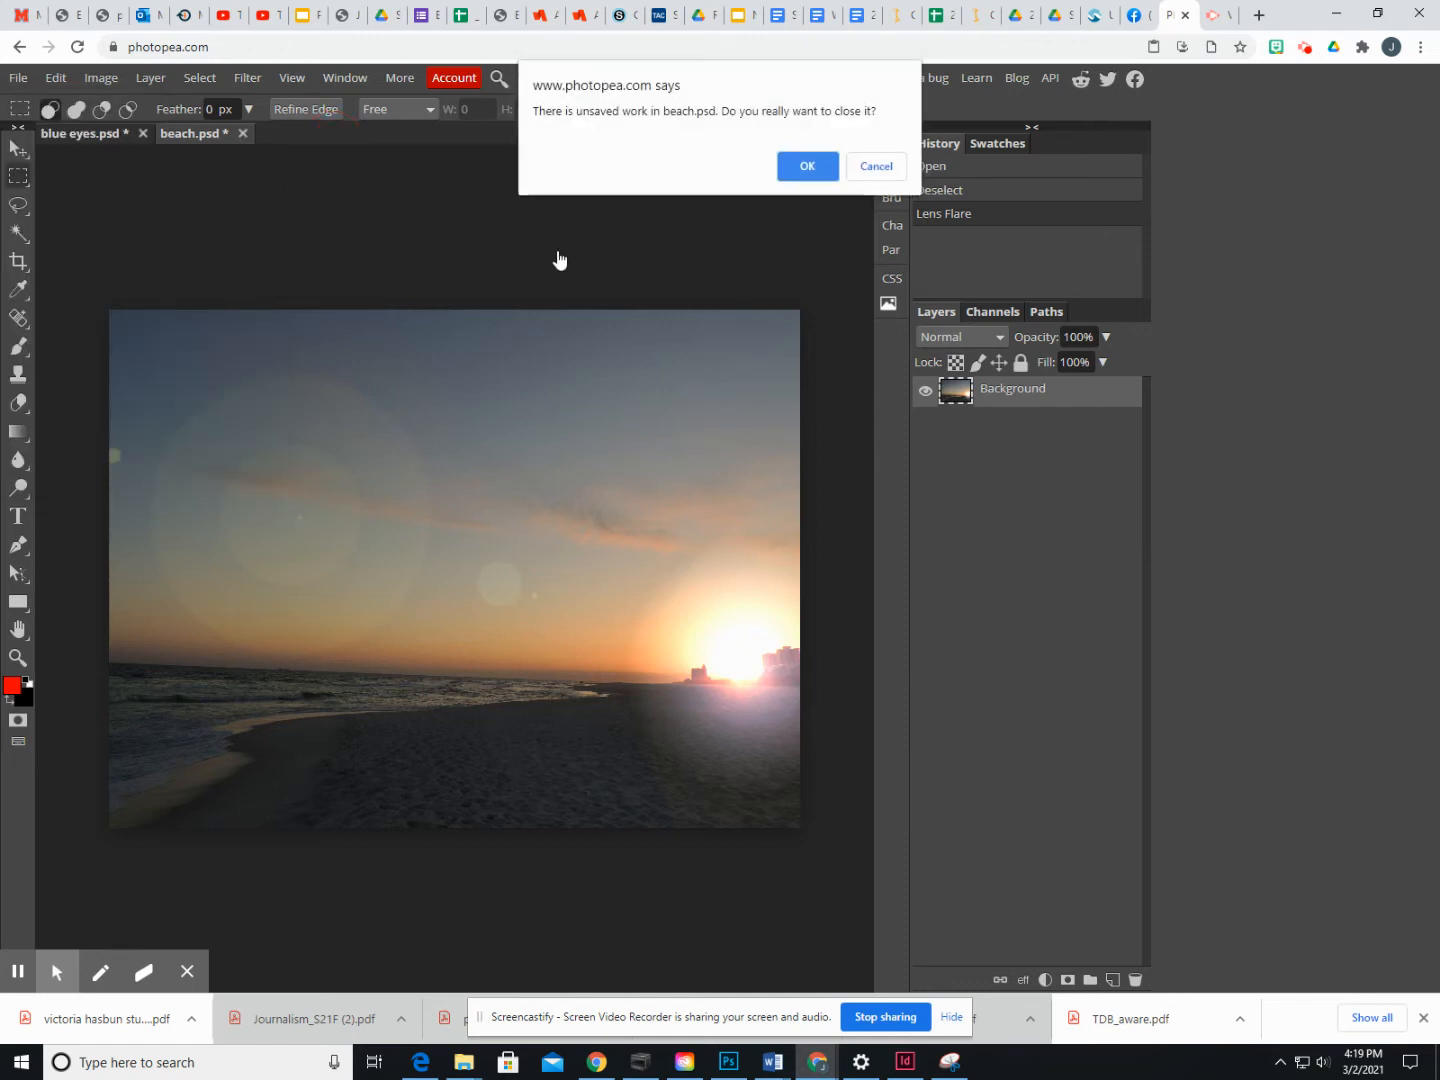
{"action": "left_click", "coordinate": [808, 163]}
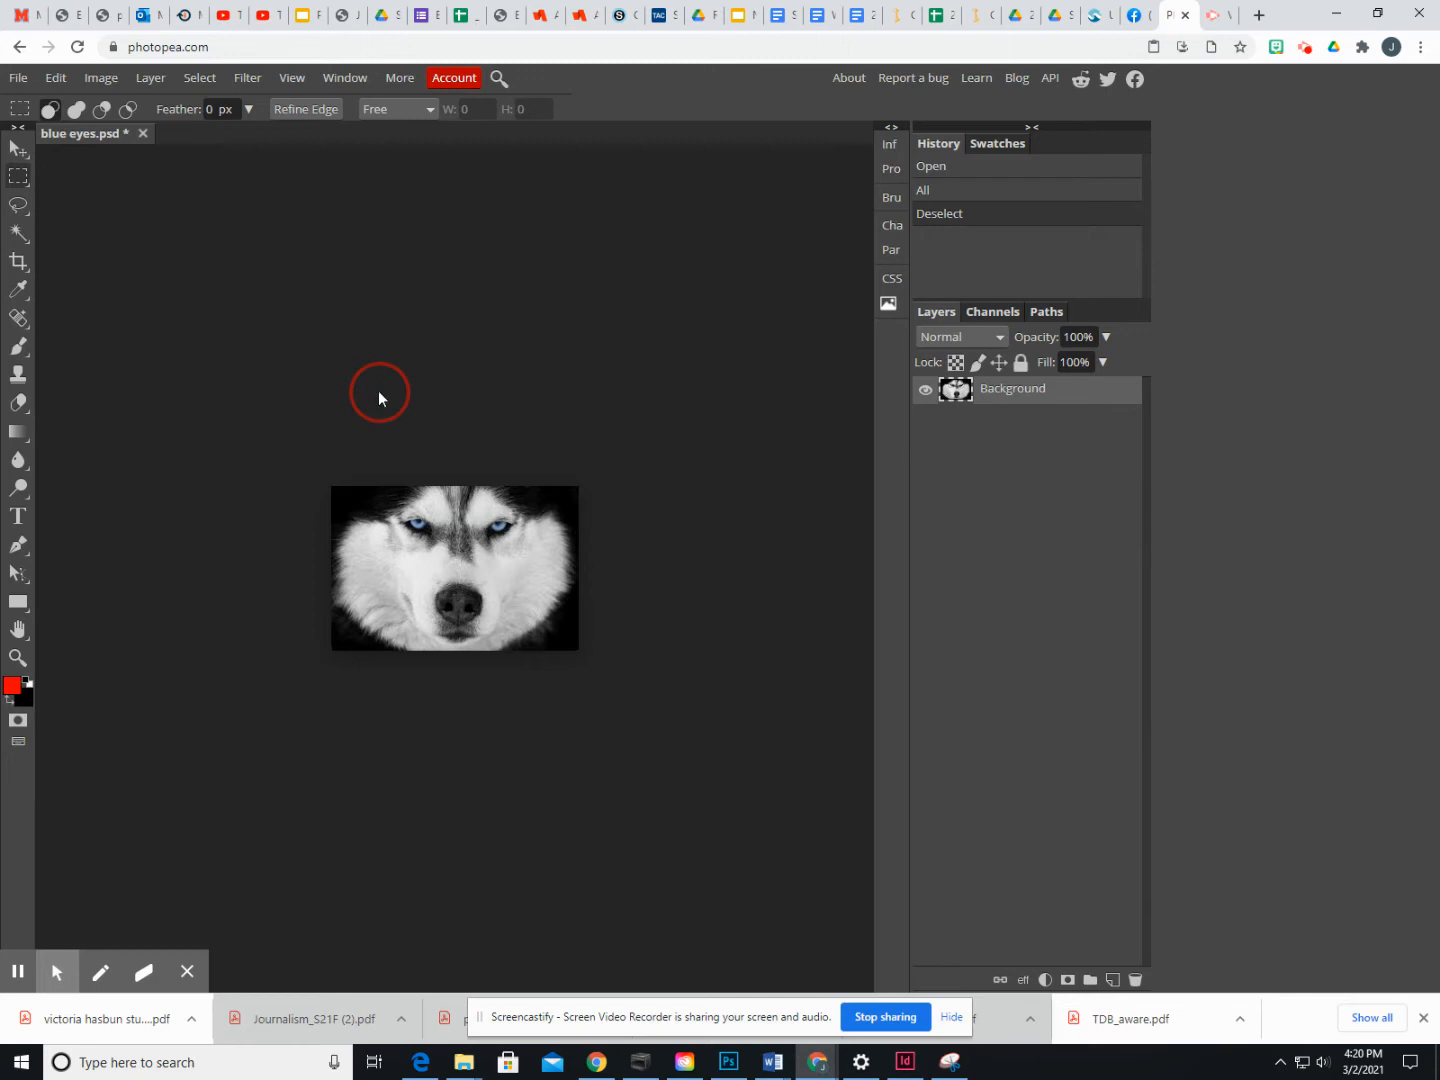
Select the entire husky image in blue eyes.psd and copy it.
{"action": "key", "text": "ctrl+plus"}
{"action": "key", "text": "ctrl+plus"}
{"action": "key", "text": "ctrl+plus"}
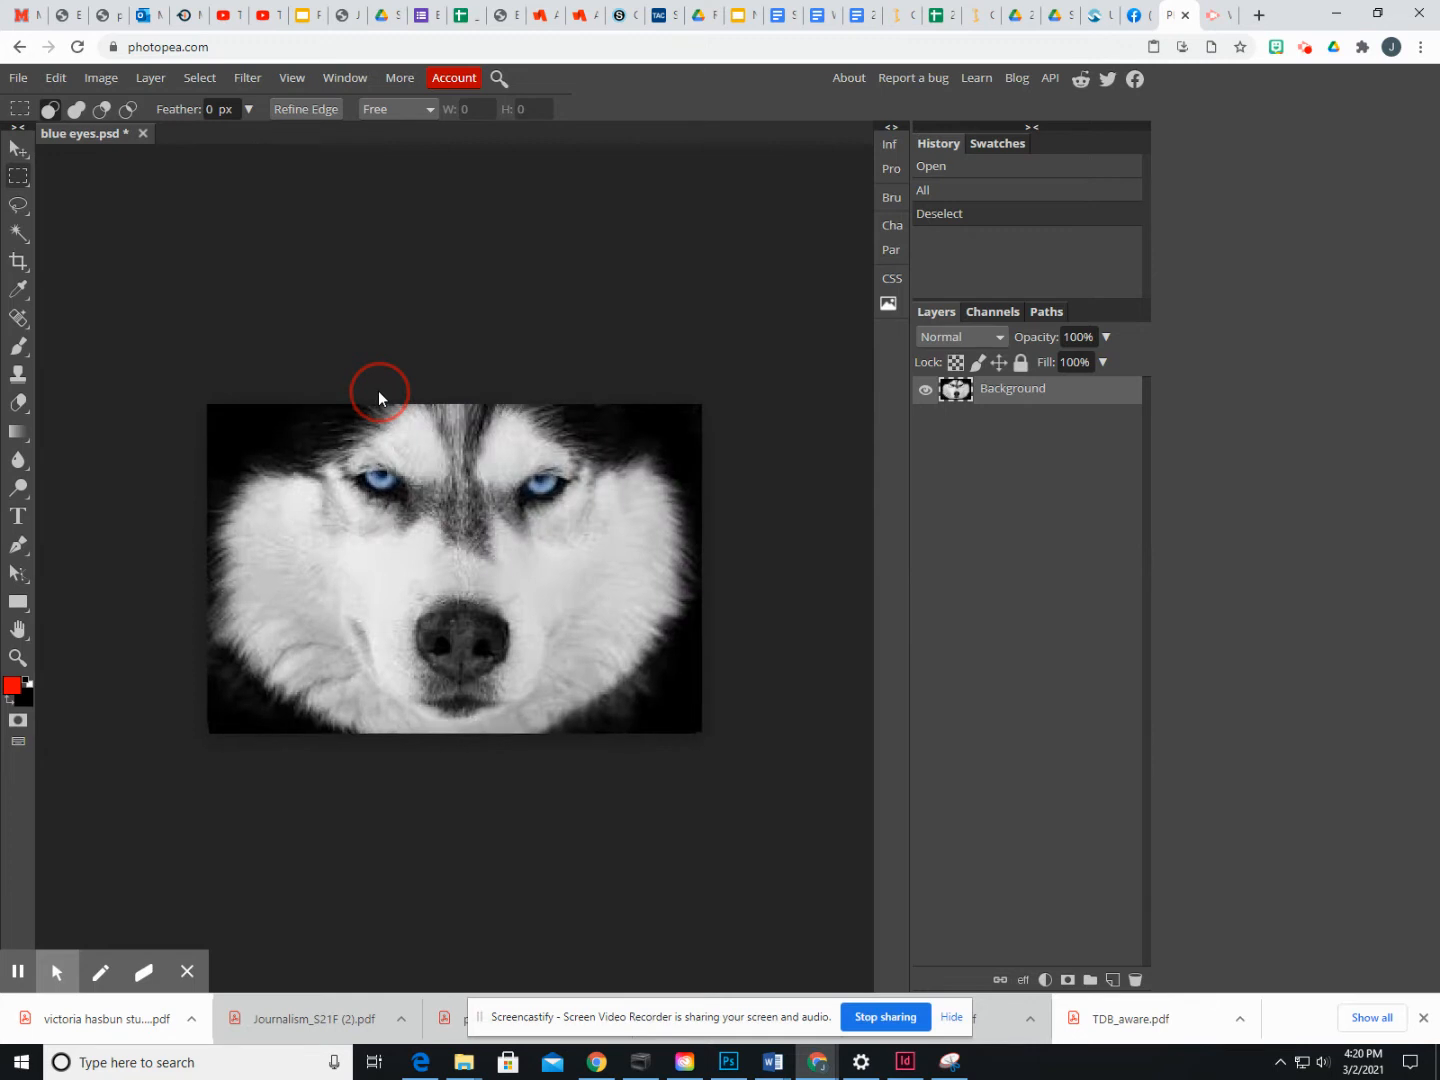
{"action": "left_click", "coordinate": [17, 660]}
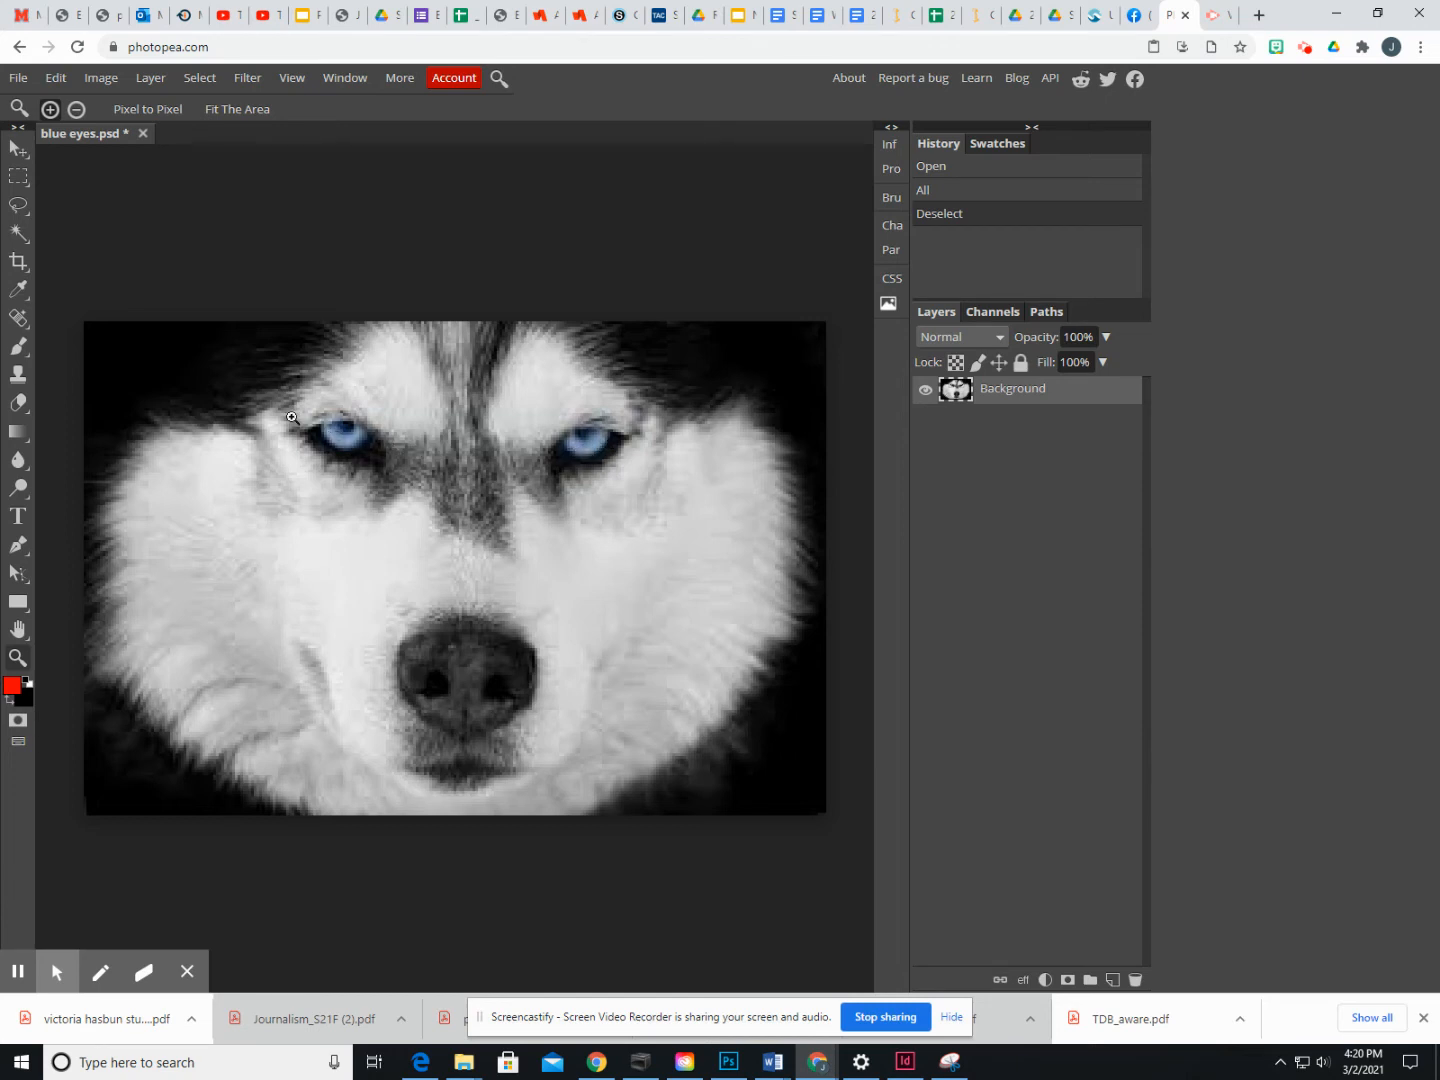
{"action": "left_click", "coordinate": [199, 78]}
{"action": "left_click", "coordinate": [202, 104]}
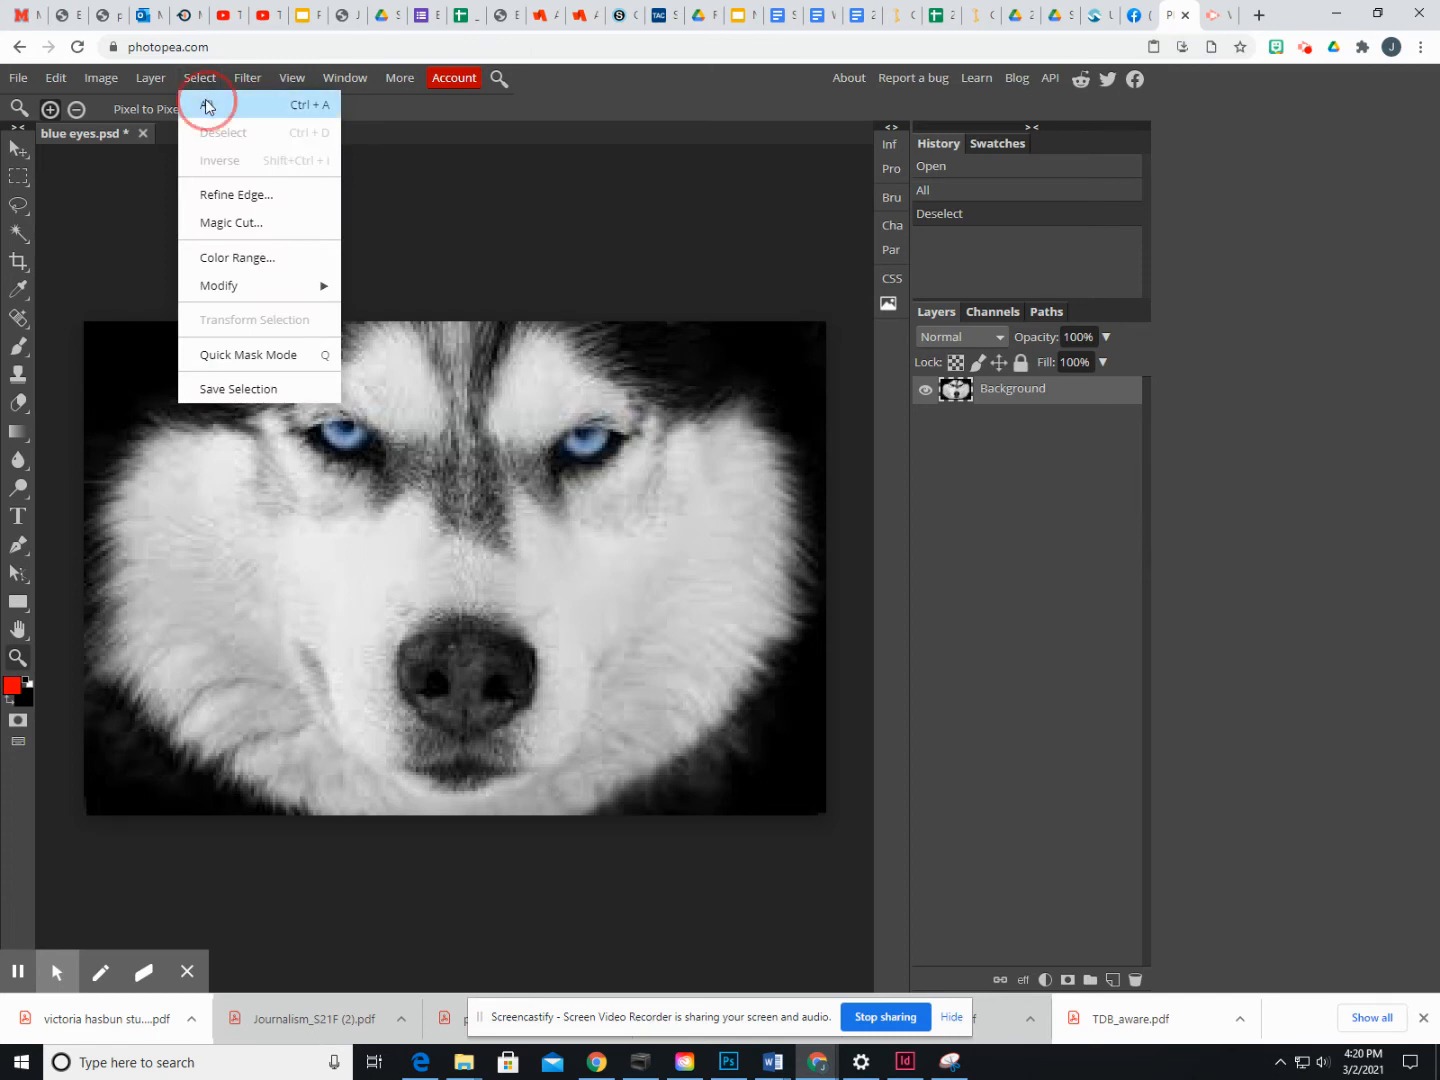
{"action": "left_click", "coordinate": [56, 77]}
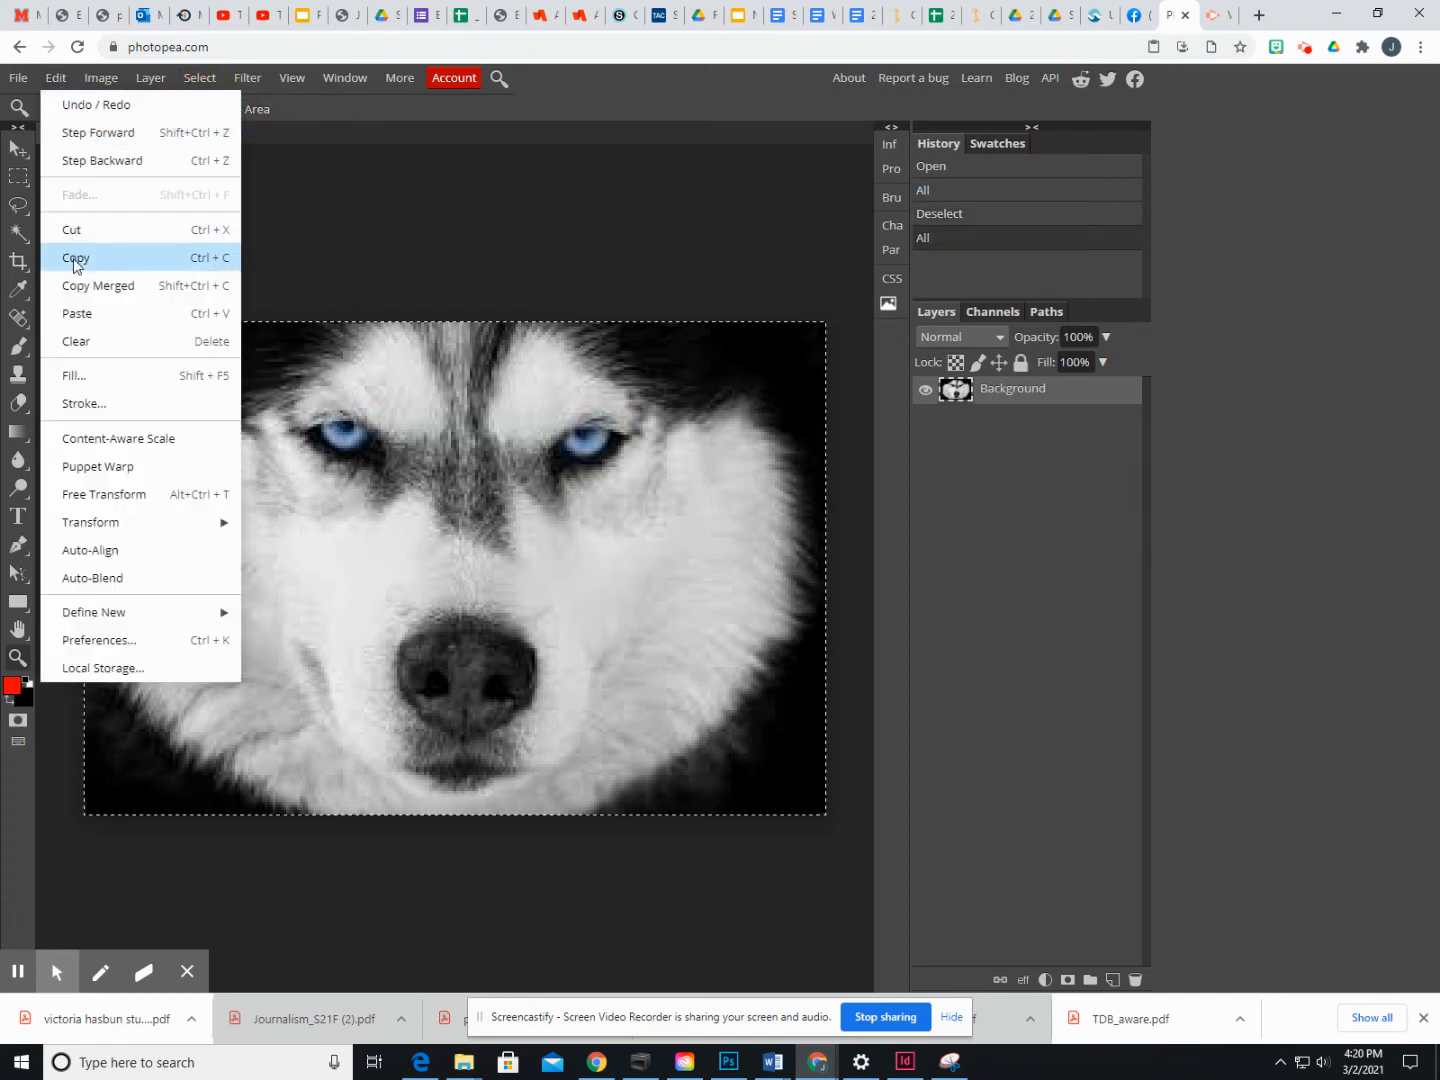
{"action": "left_click", "coordinate": [75, 257]}
Create a new blank project and paste the copied colour husky image into it as a layer.
{"action": "left_click", "coordinate": [20, 77]}
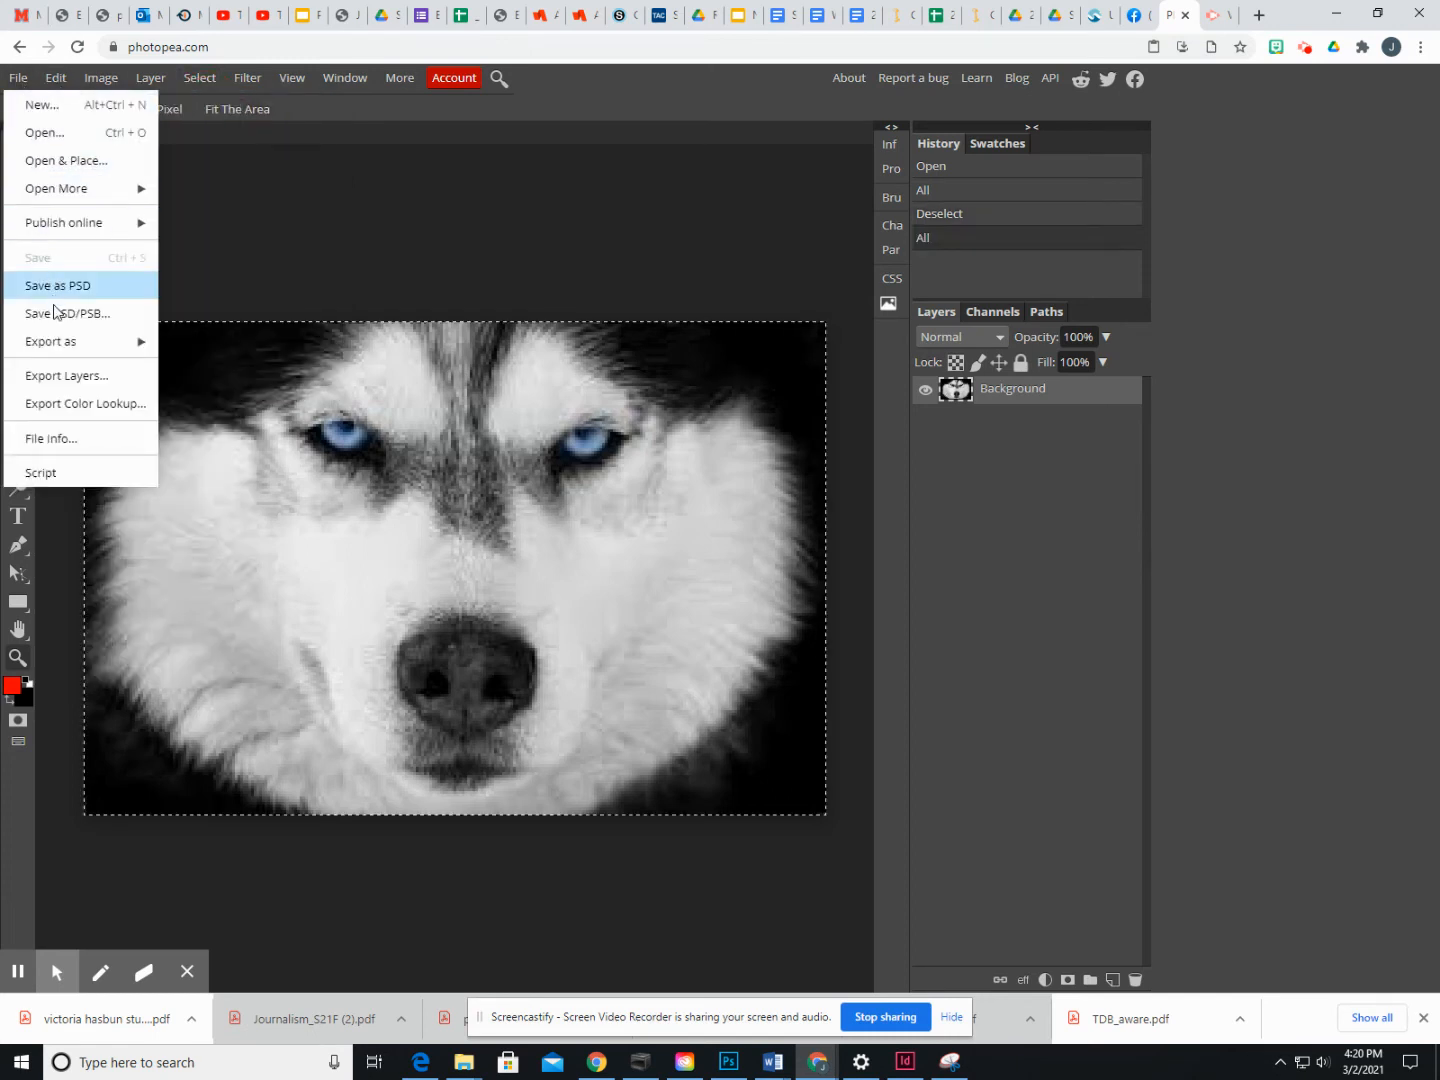
{"action": "left_click", "coordinate": [42, 104]}
{"action": "left_click", "coordinate": [226, 294]}
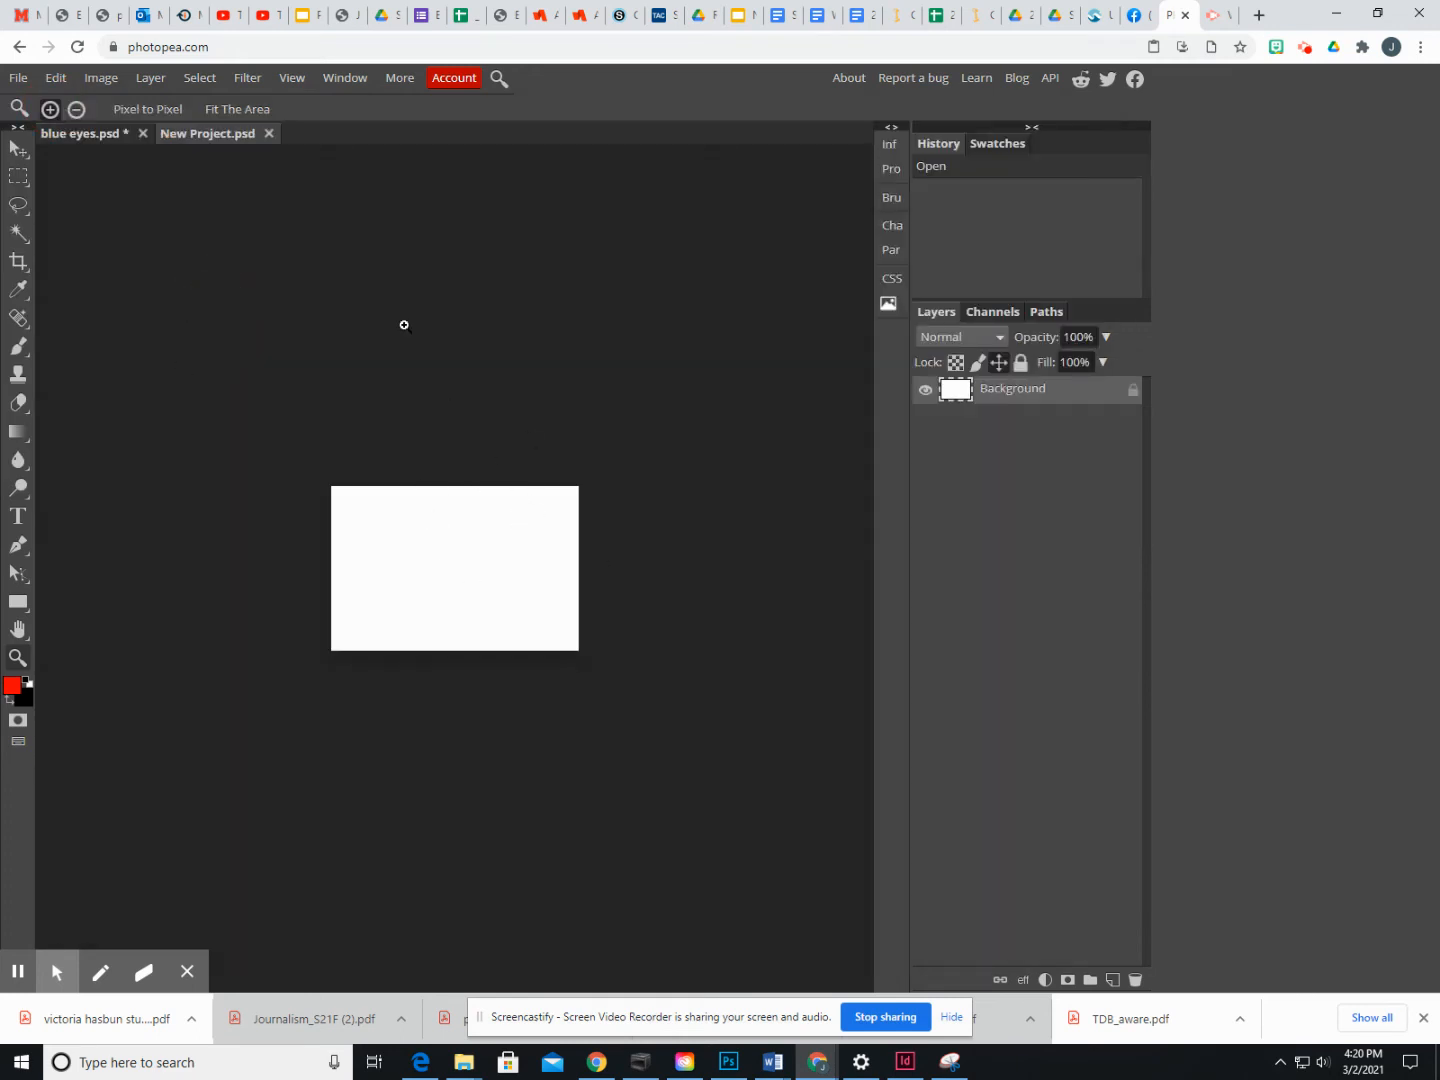
{"action": "left_click", "coordinate": [57, 79]}
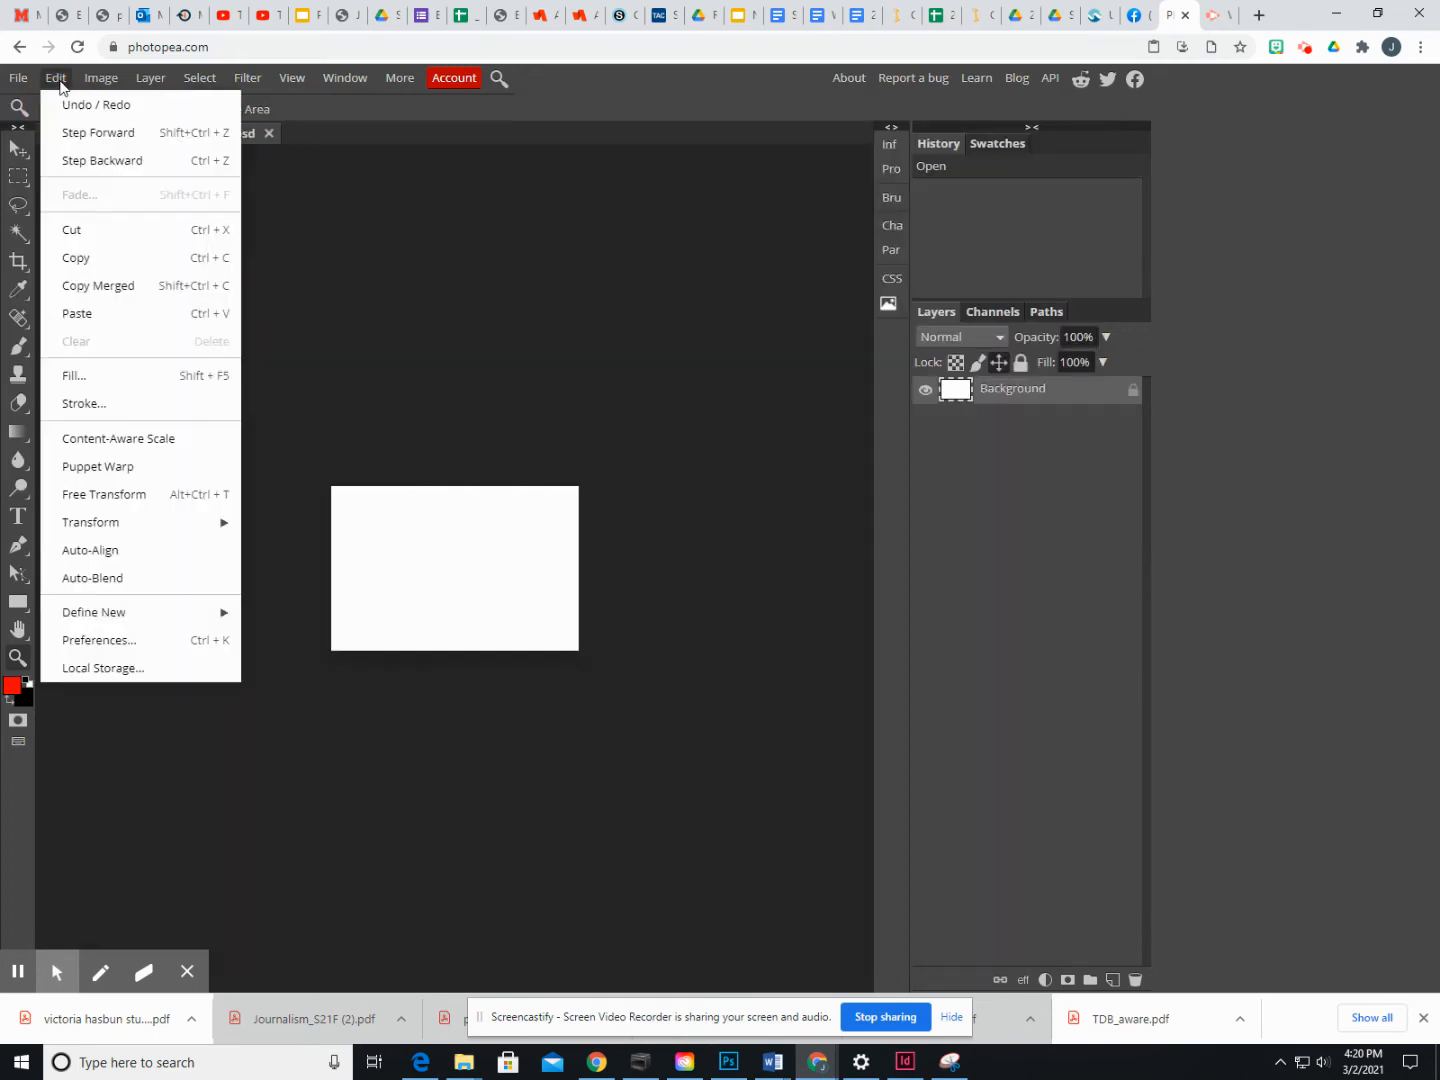
{"action": "left_click", "coordinate": [90, 313]}
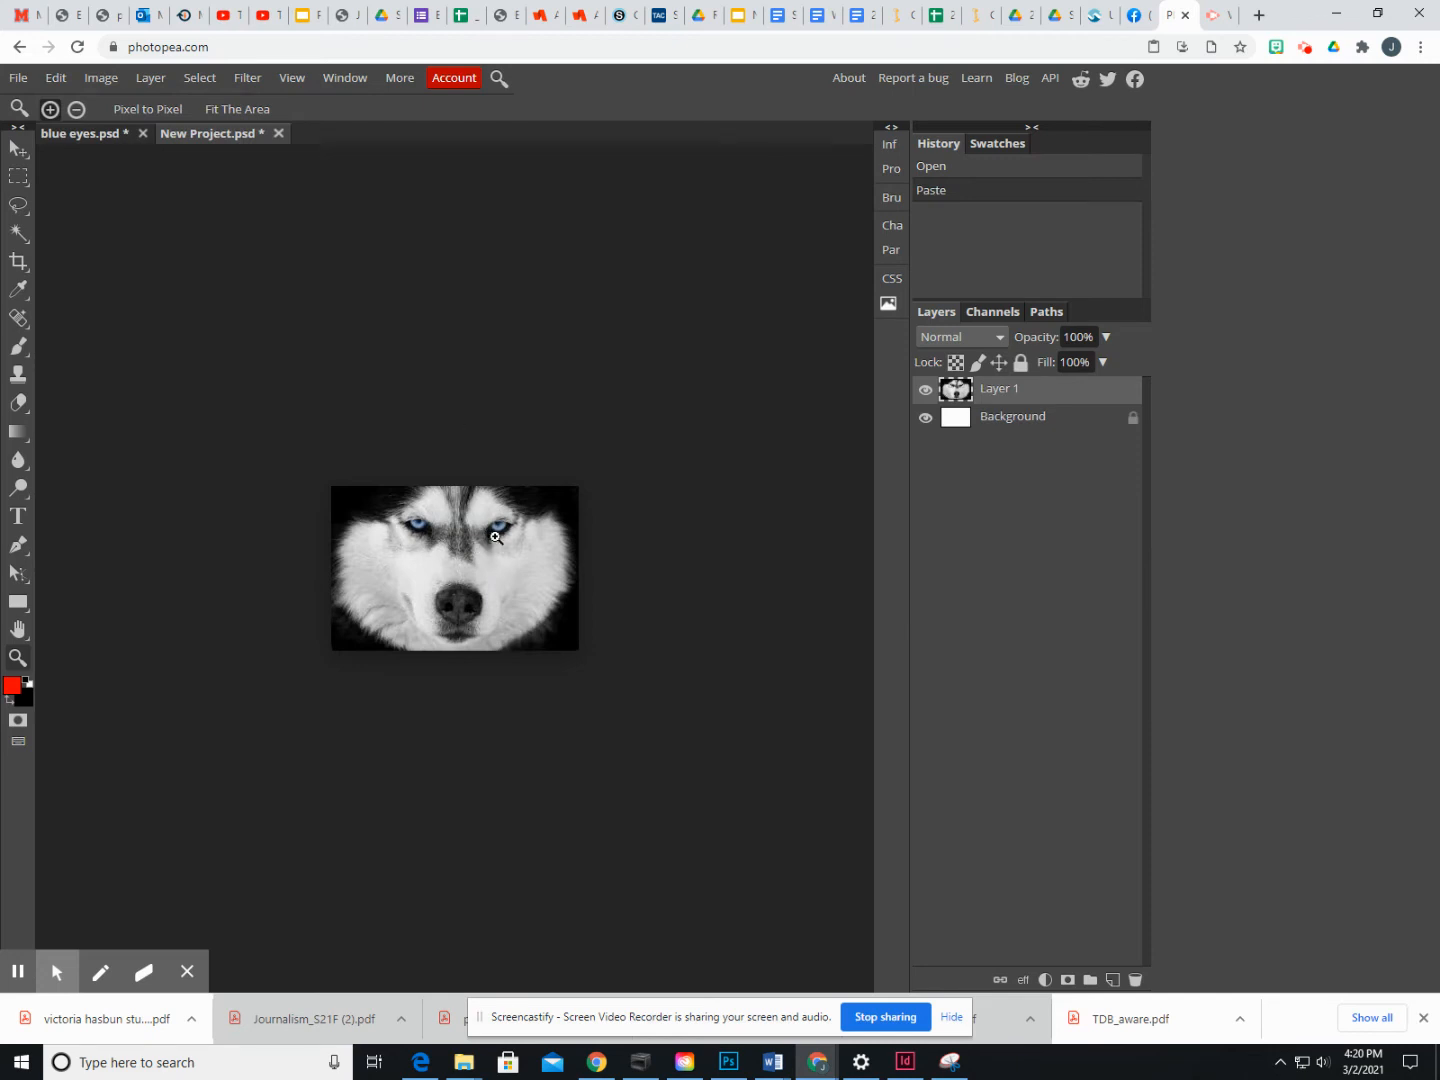
Convert the husky image in blue eyes.psd to grayscale with the Black & White adjustment at its default settings.
{"action": "left_click", "coordinate": [93, 132]}
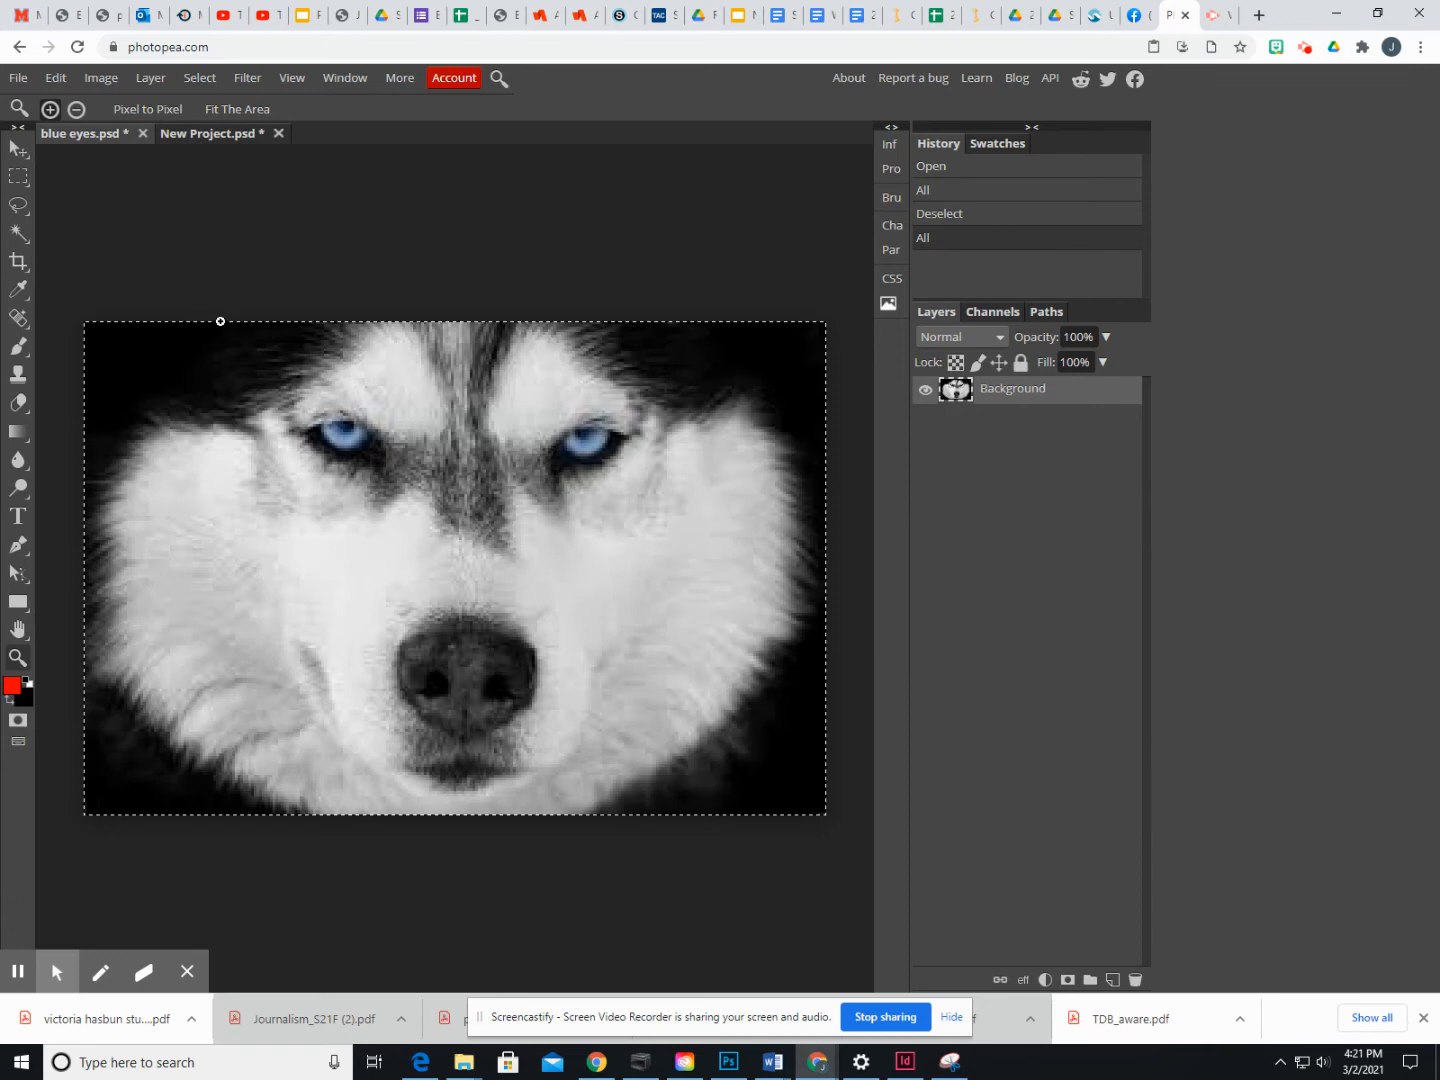
{"action": "left_click", "coordinate": [112, 80]}
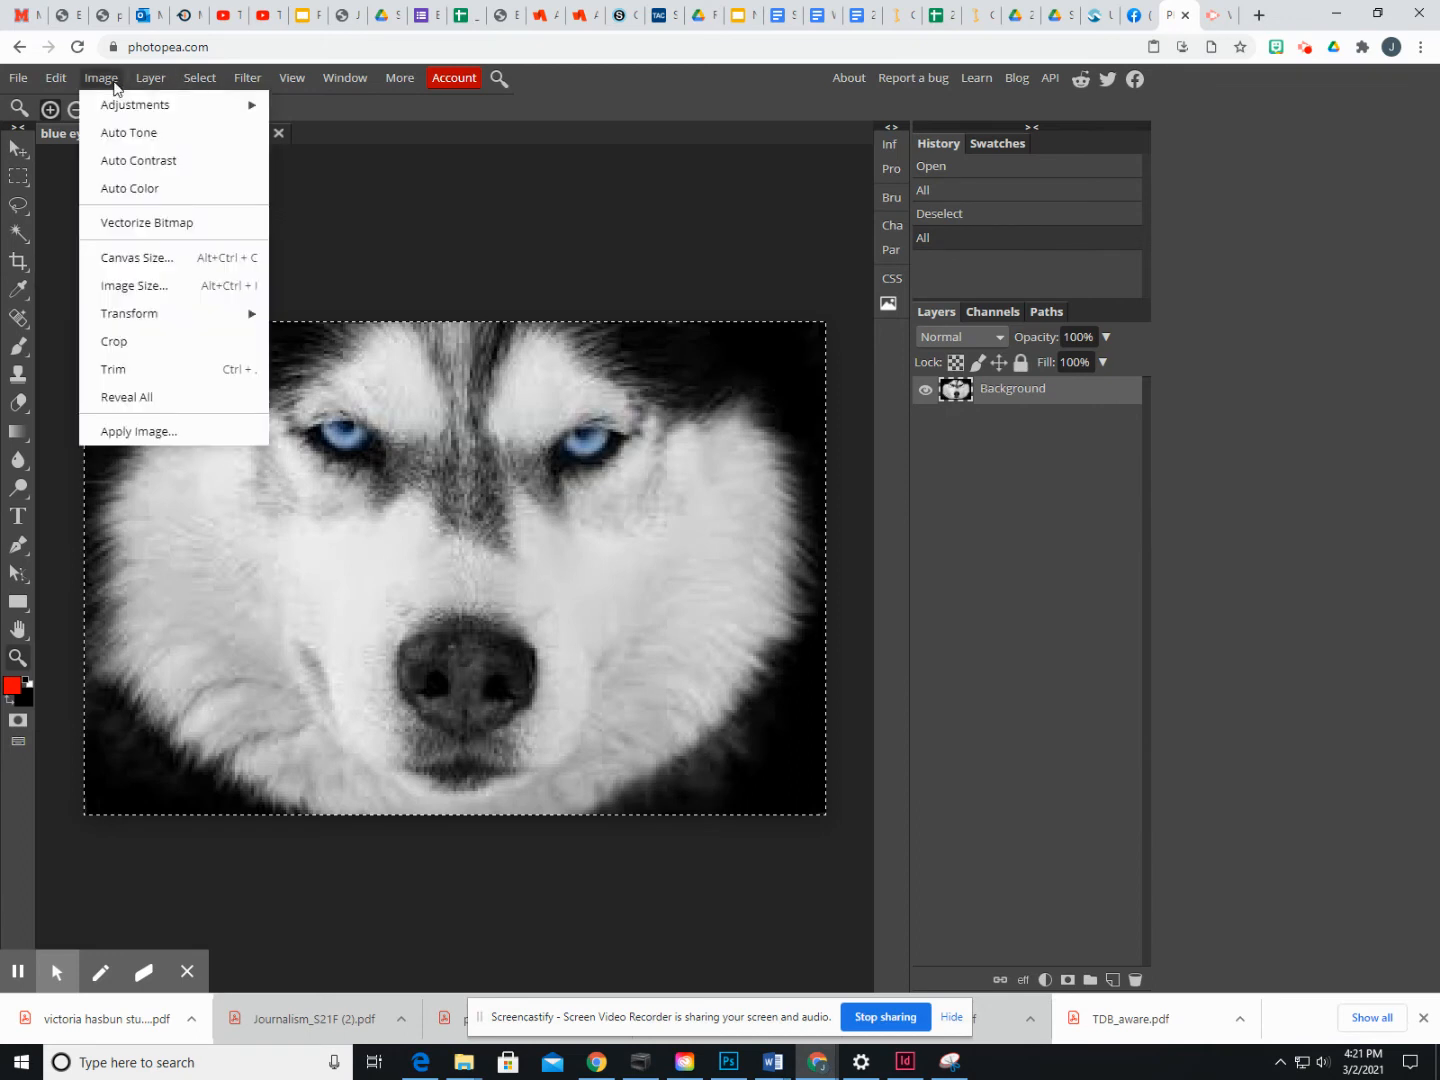
{"action": "mouse_move", "coordinate": [125, 105]}
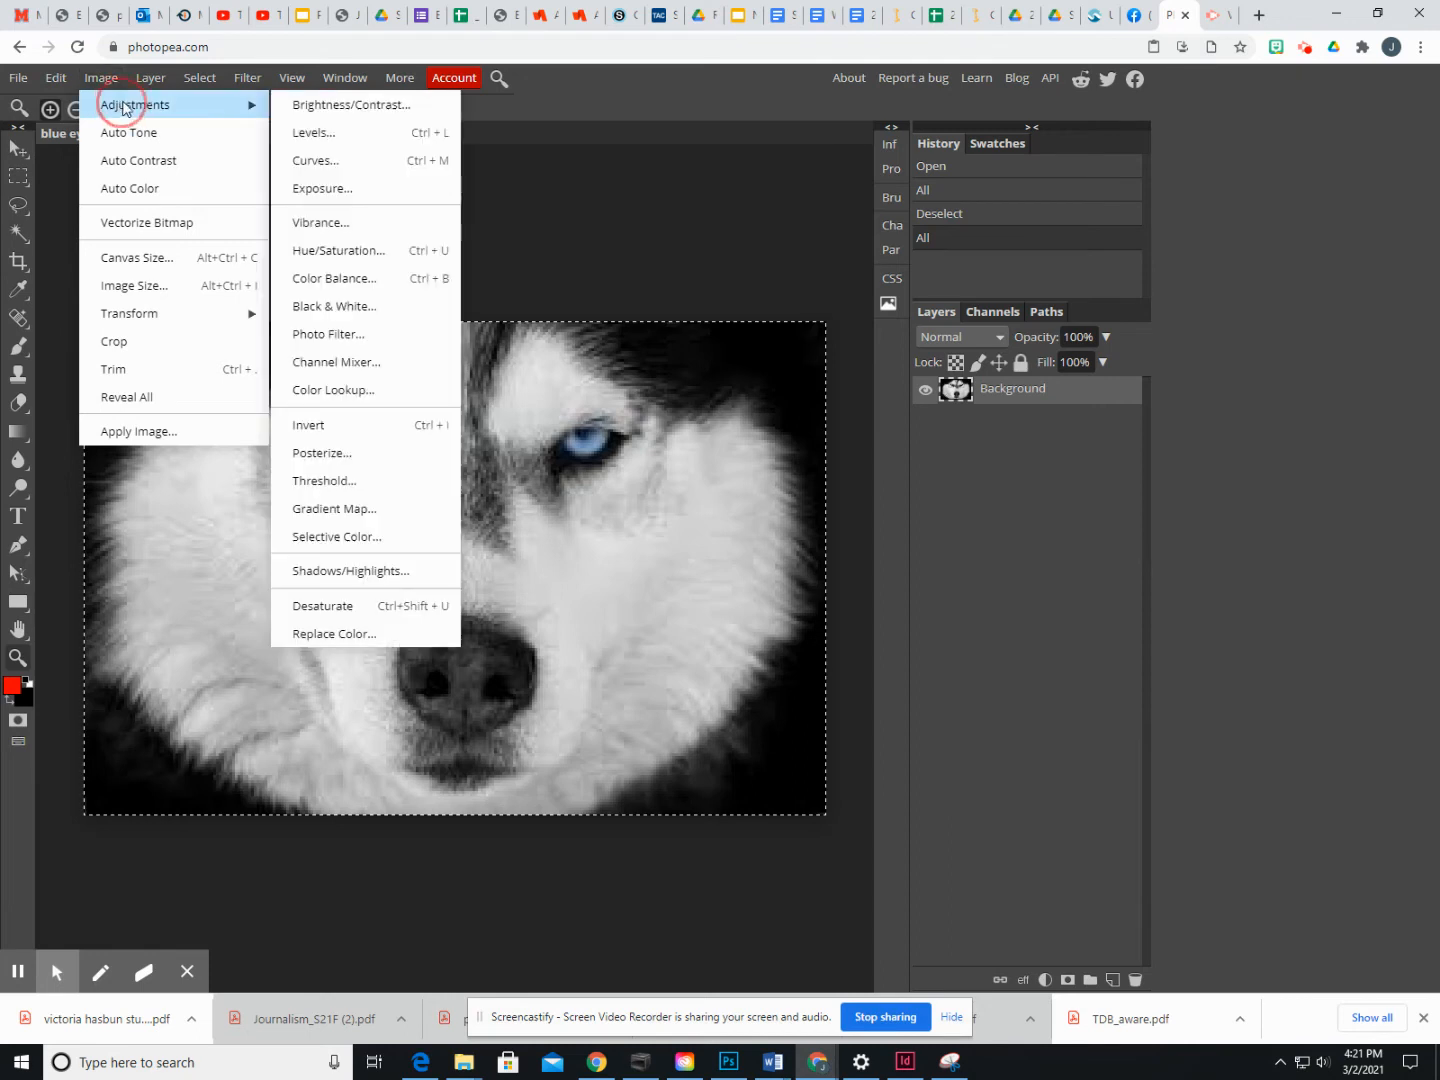
{"action": "left_click", "coordinate": [379, 300]}
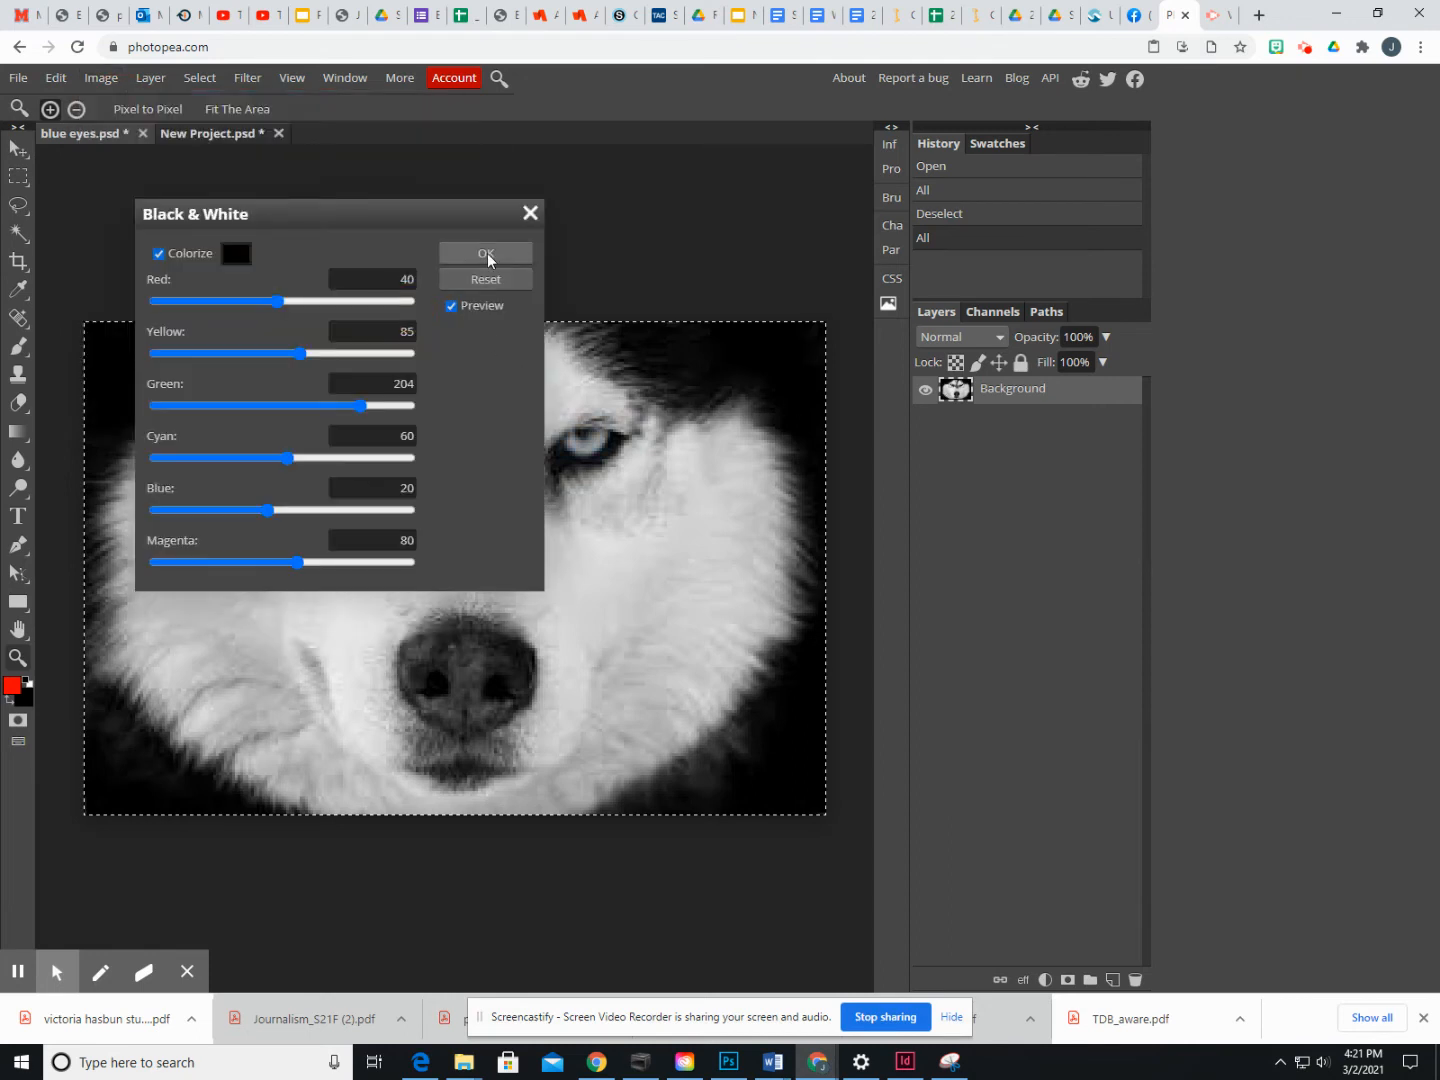
{"action": "left_click", "coordinate": [486, 257]}
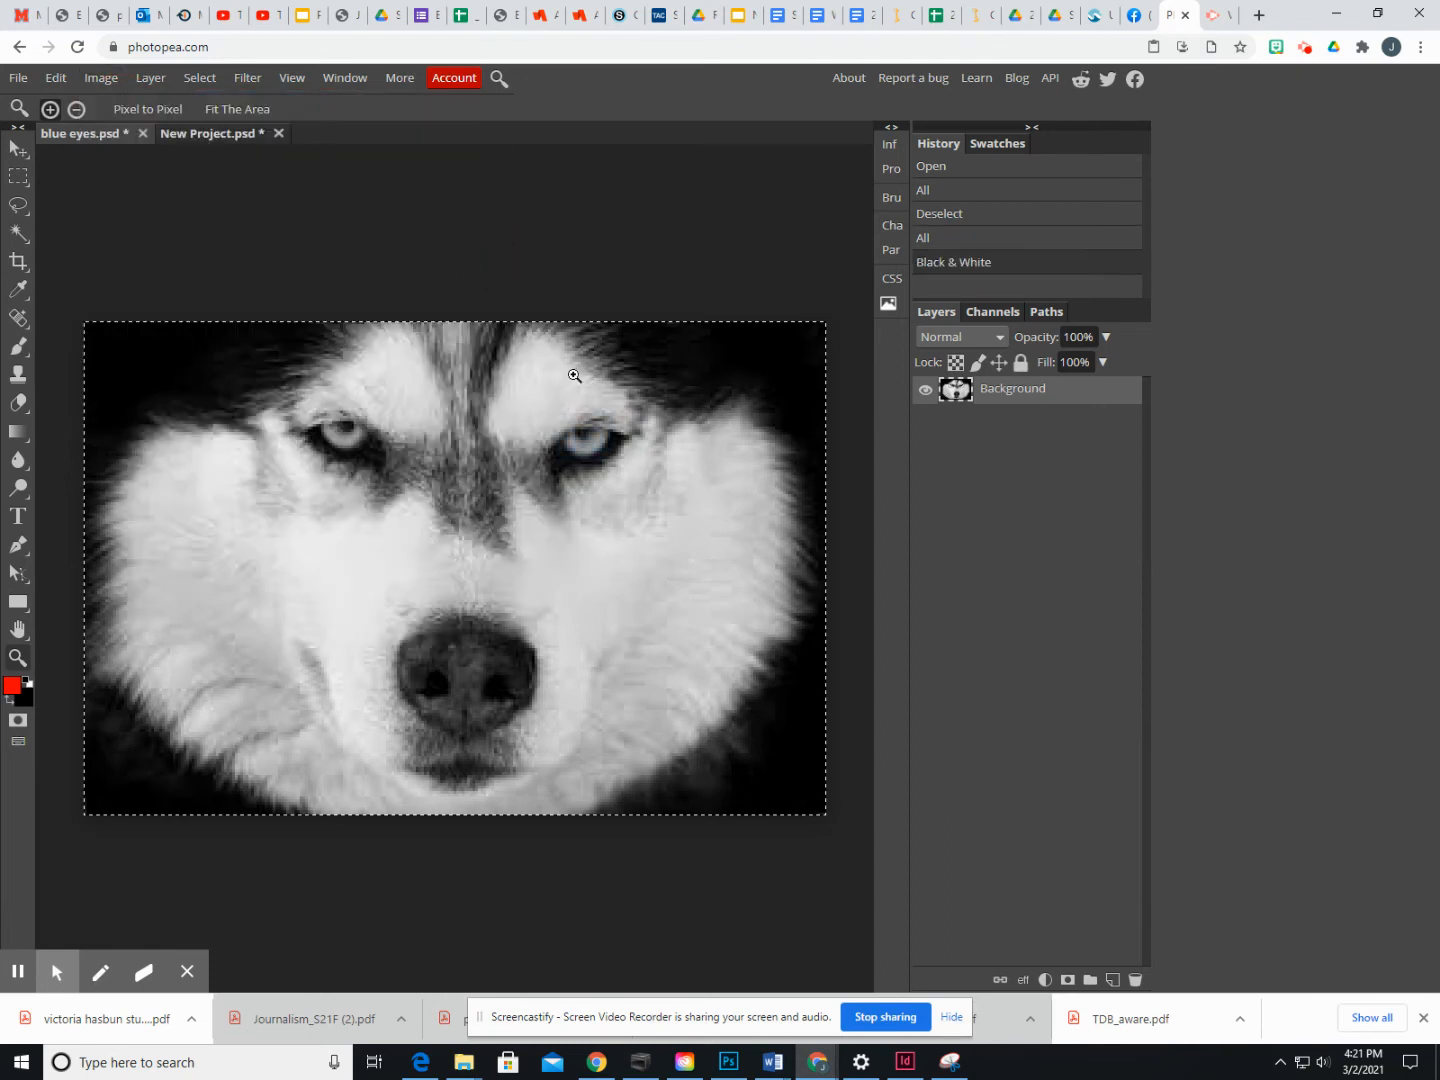
Copy the entire black-and-white husky image and paste it into New Project.psd above the colour layer.
{"action": "left_click", "coordinate": [202, 80]}
{"action": "left_click", "coordinate": [210, 104]}
{"action": "left_click", "coordinate": [67, 77]}
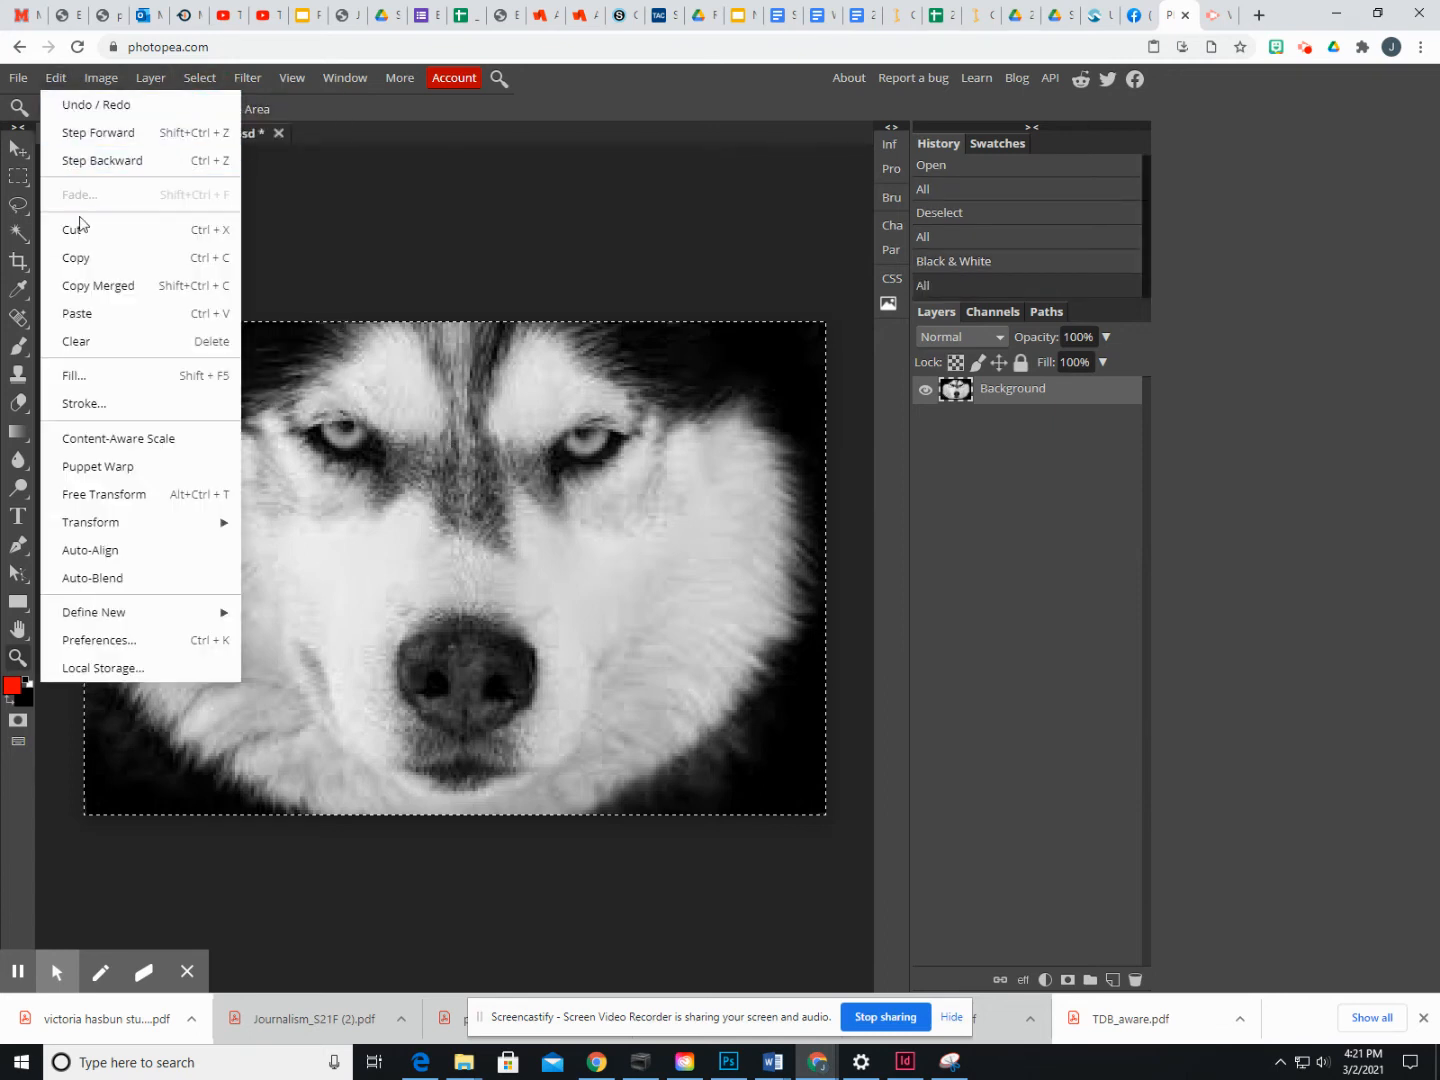
{"action": "left_click", "coordinate": [77, 254]}
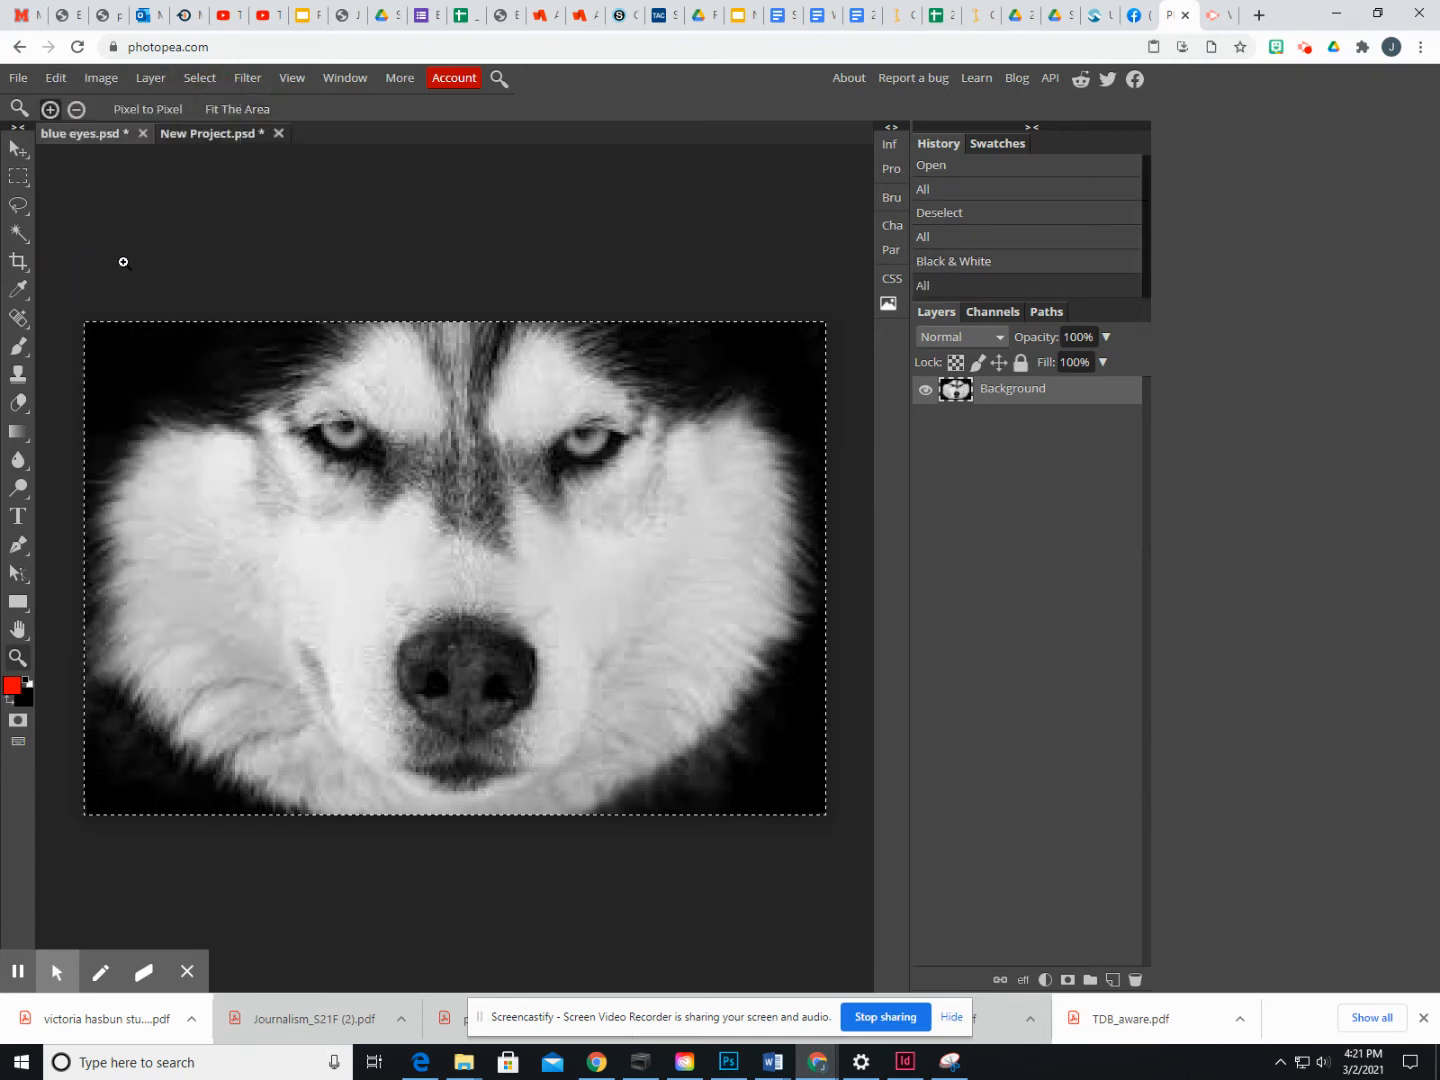
{"action": "left_click", "coordinate": [222, 133]}
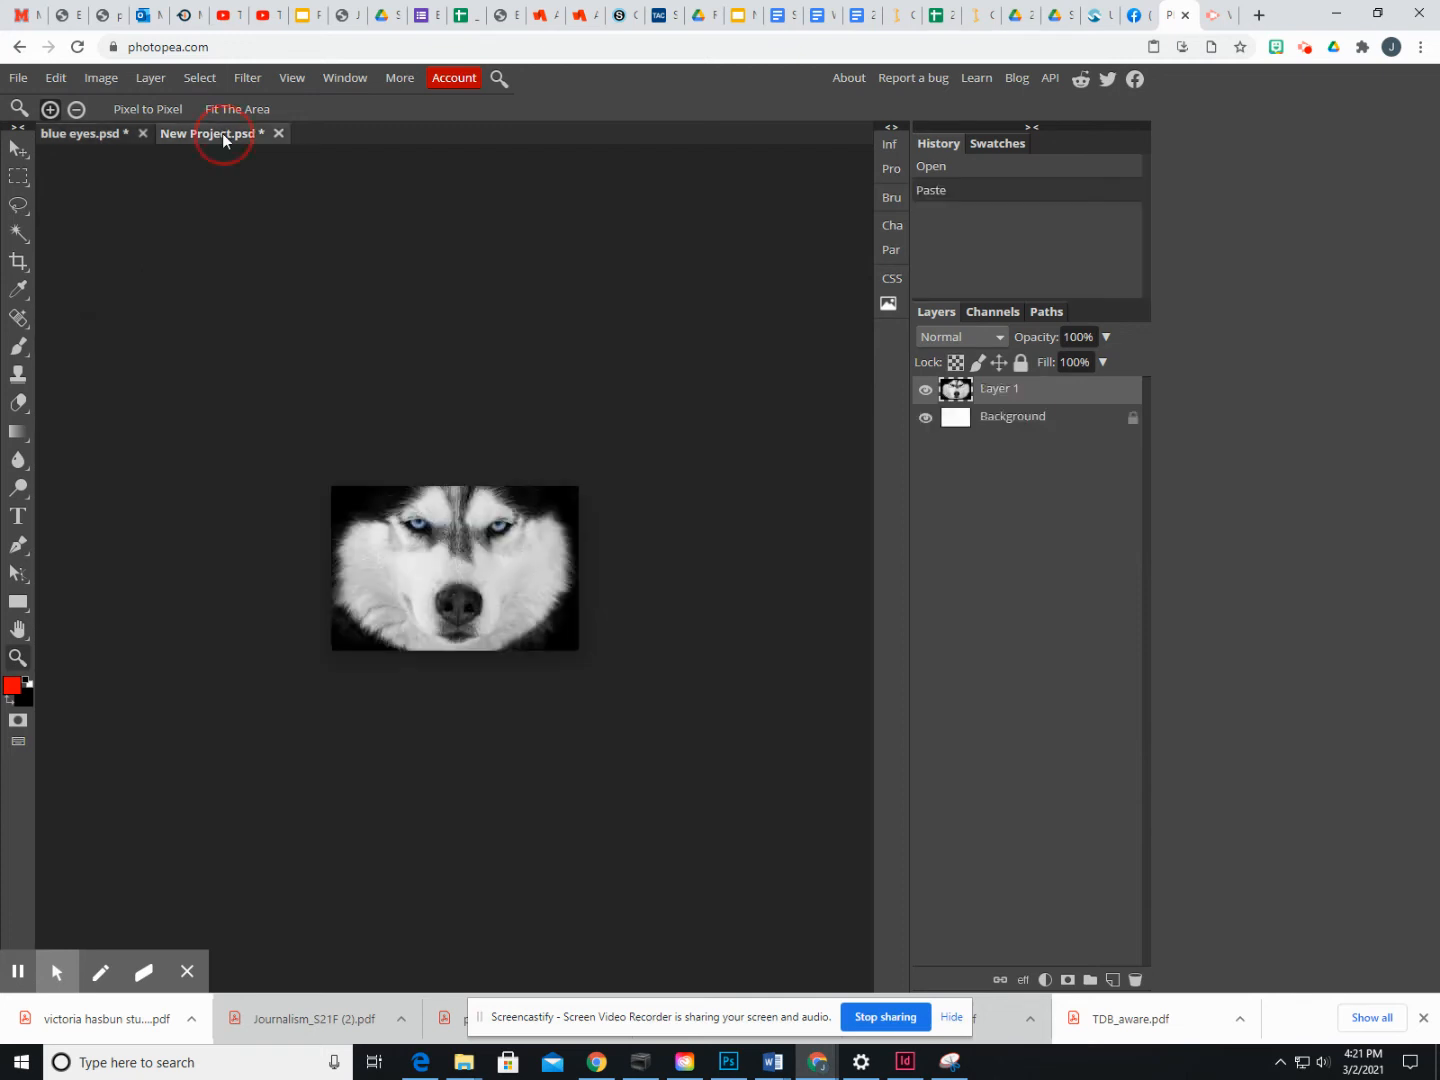
{"action": "left_click", "coordinate": [66, 77]}
{"action": "left_click", "coordinate": [88, 311]}
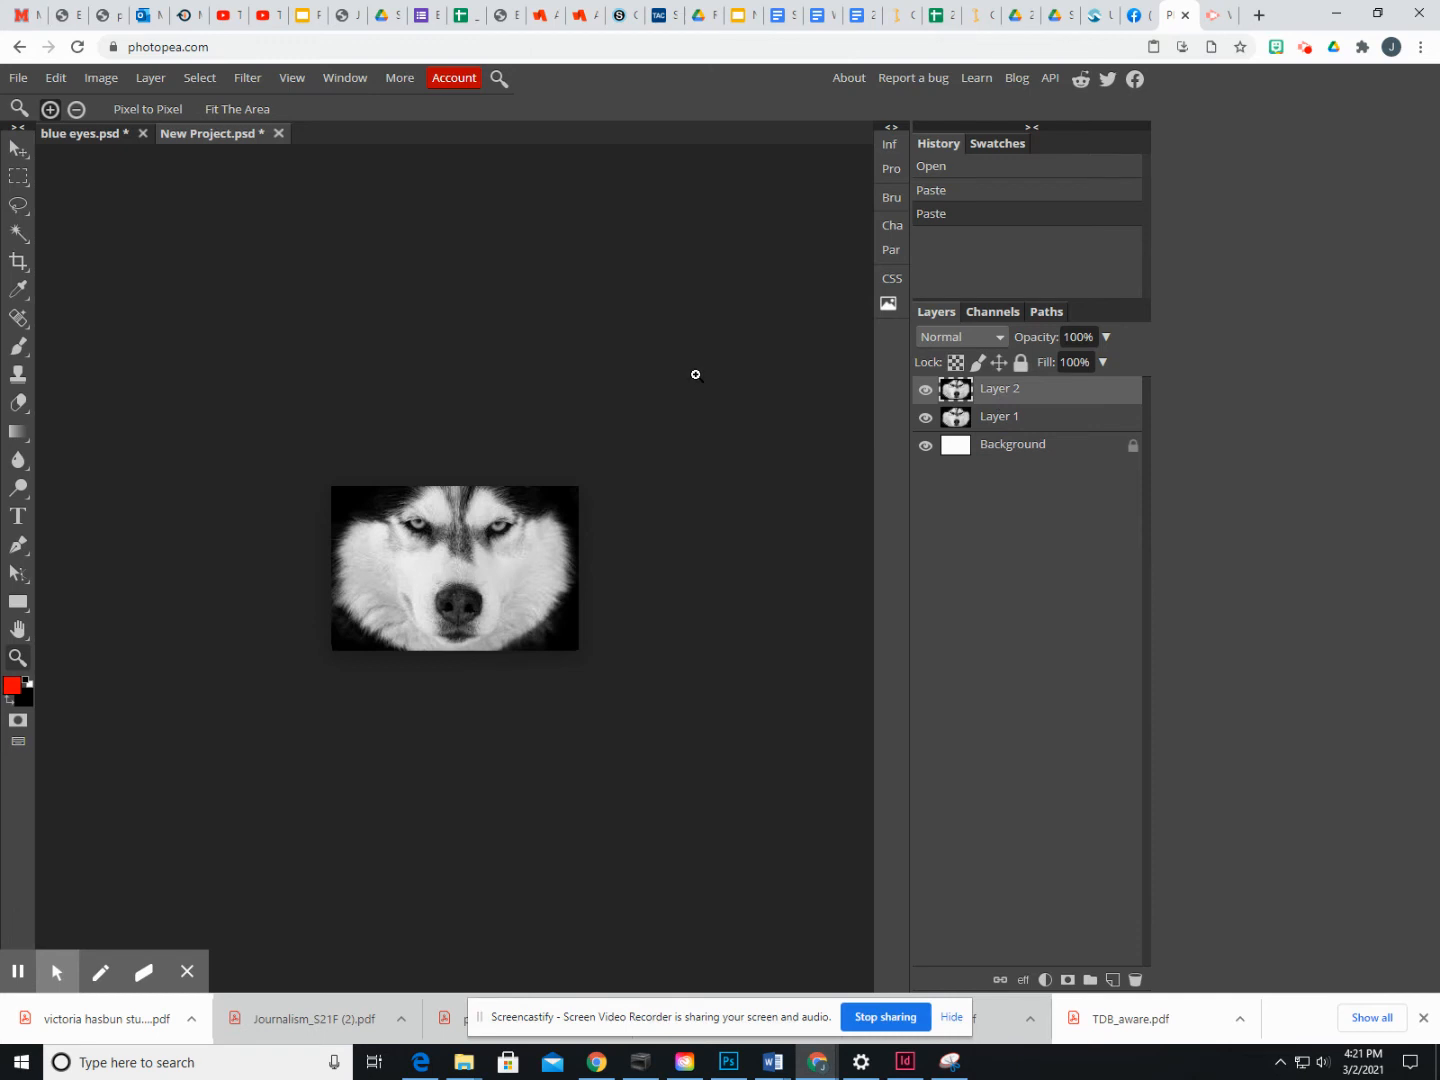
Erase both of the husky's eyes on the black-and-white Layer 2 with the Eraser Tool to reveal the blue eyes beneath.
{"action": "scroll", "coordinate": [635, 371], "scroll_direction": "up", "scroll_amount": 5}
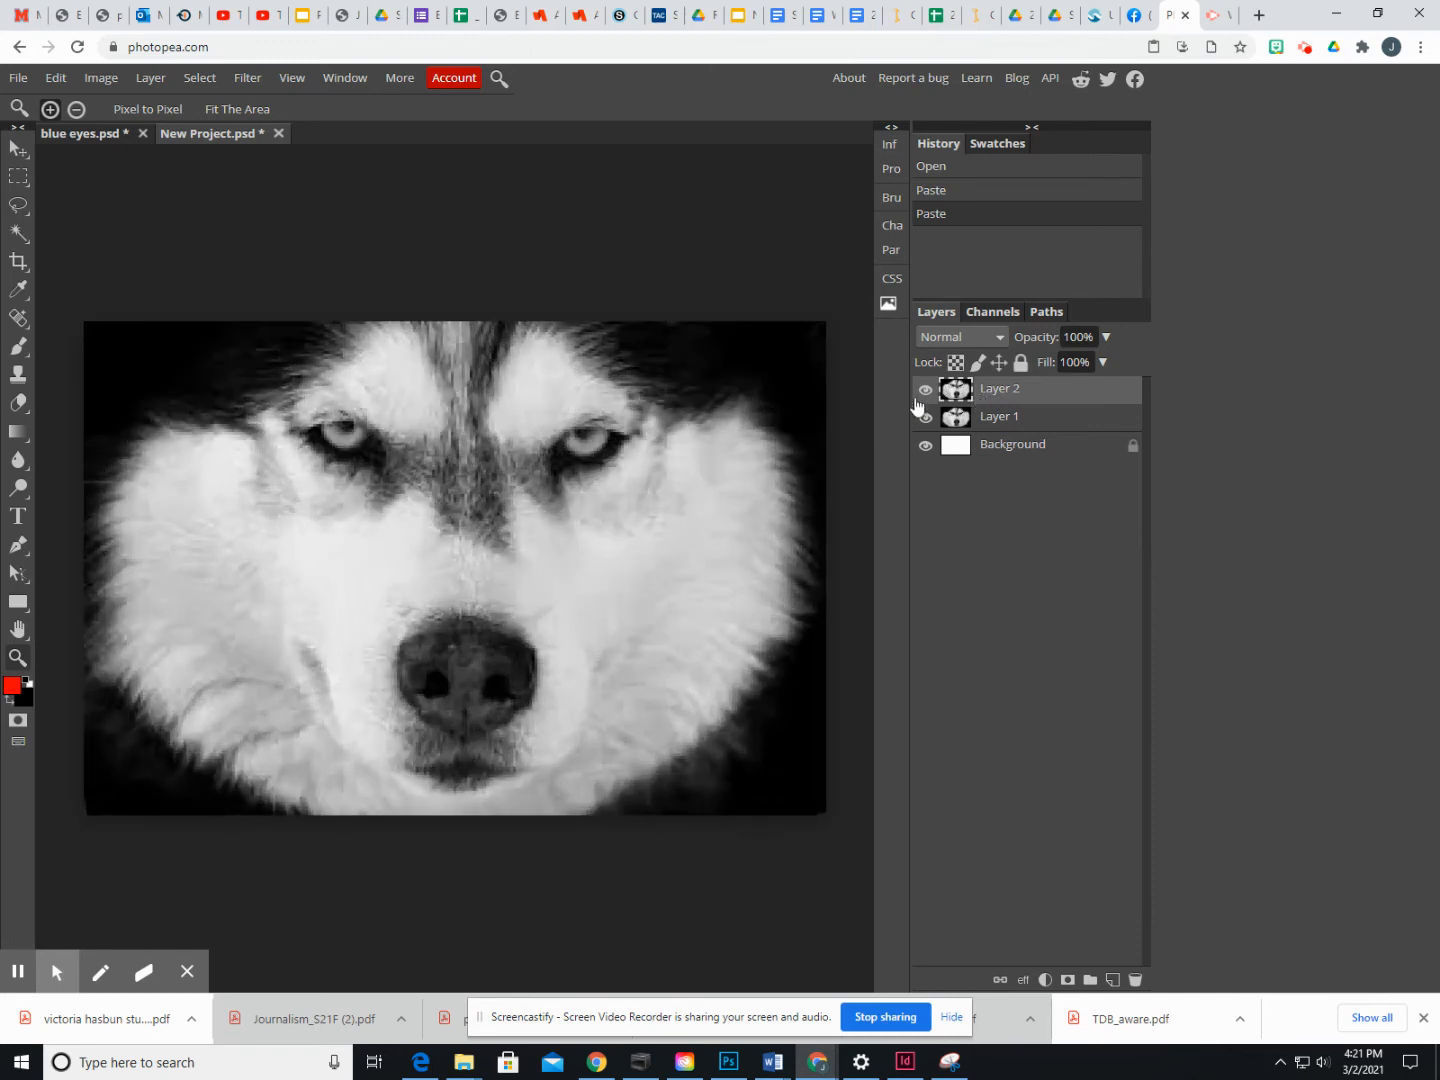
{"action": "left_click", "coordinate": [24, 417]}
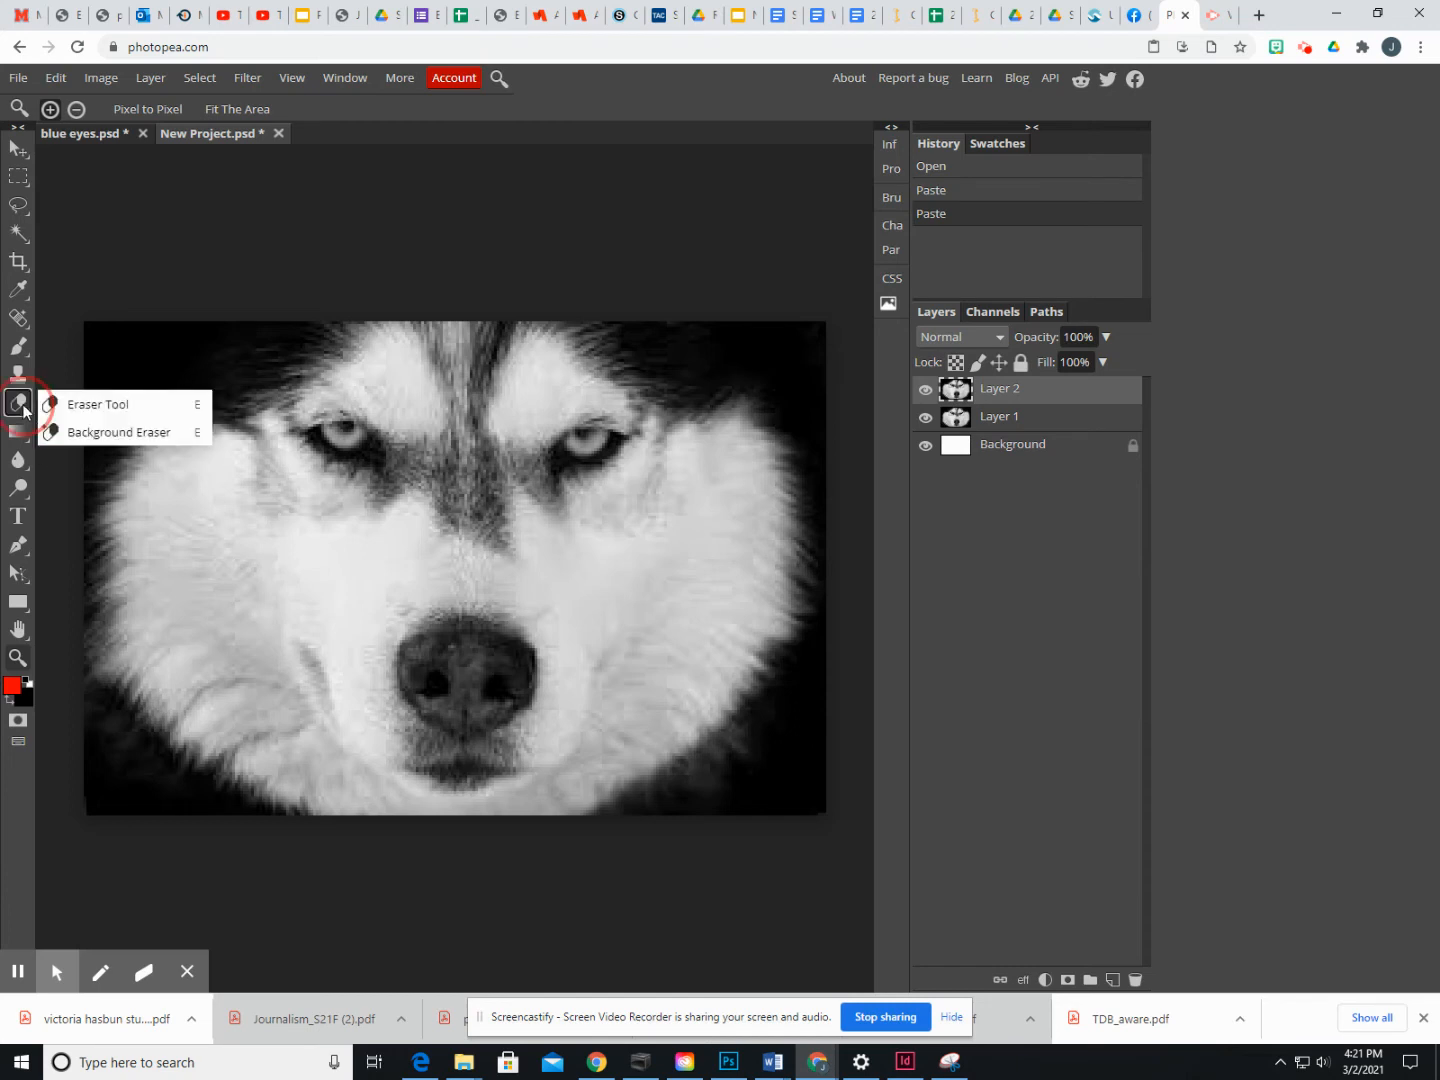
{"action": "left_click", "coordinate": [82, 403]}
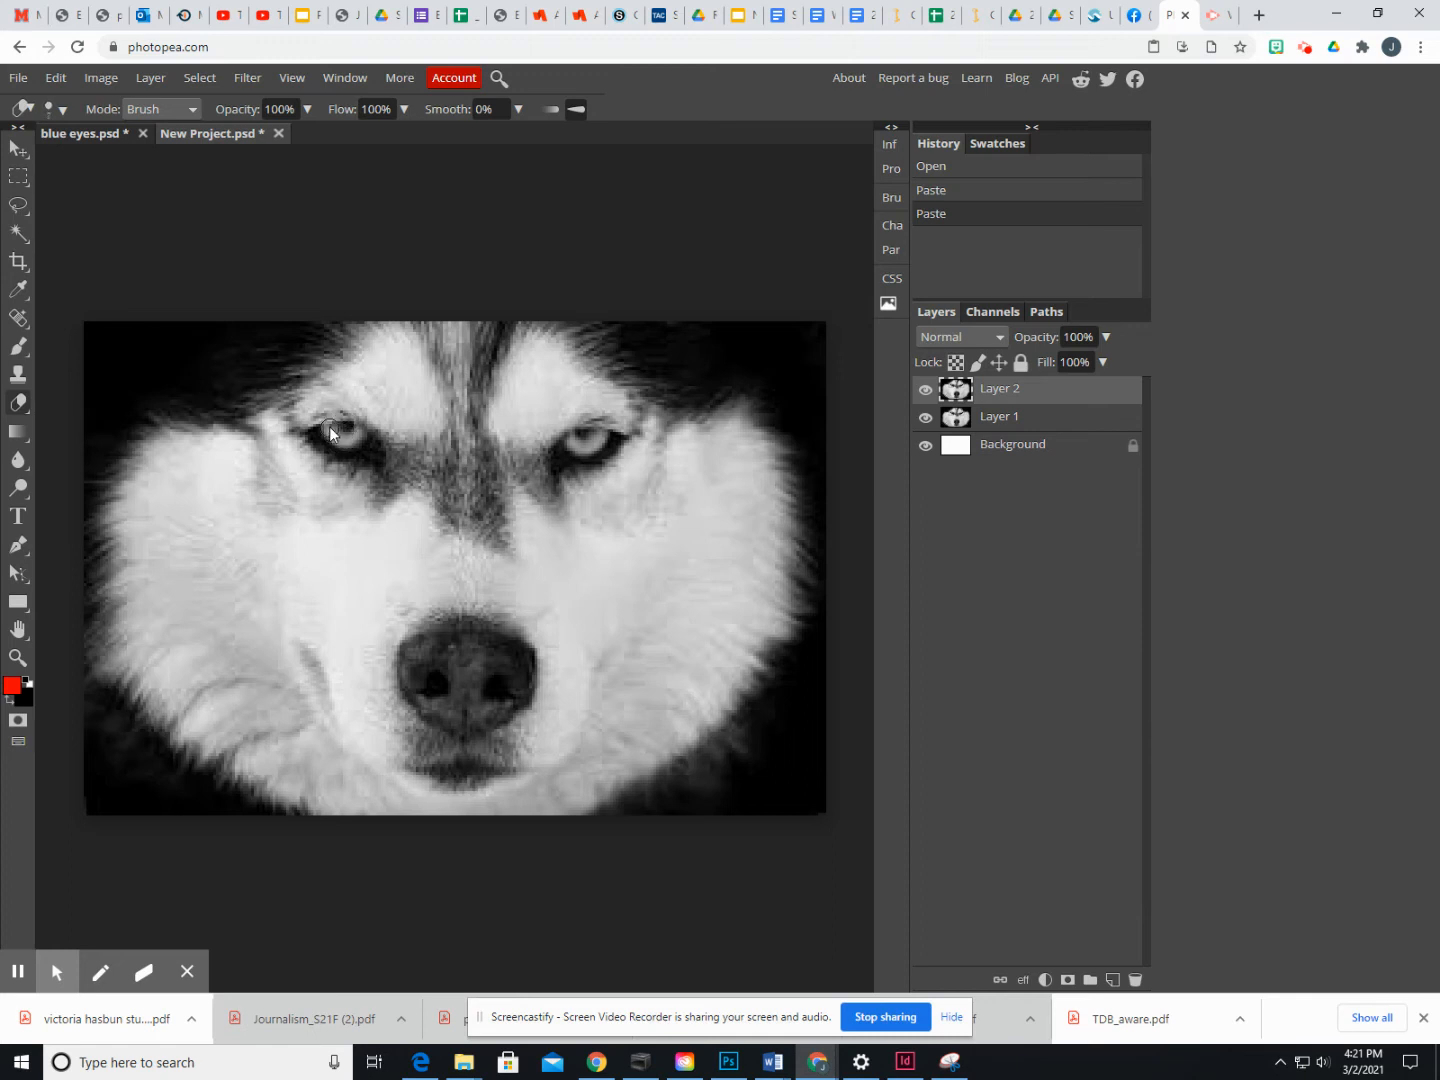
{"action": "left_click_drag", "start_coordinate": [330, 428], "coordinate": [375, 425]}
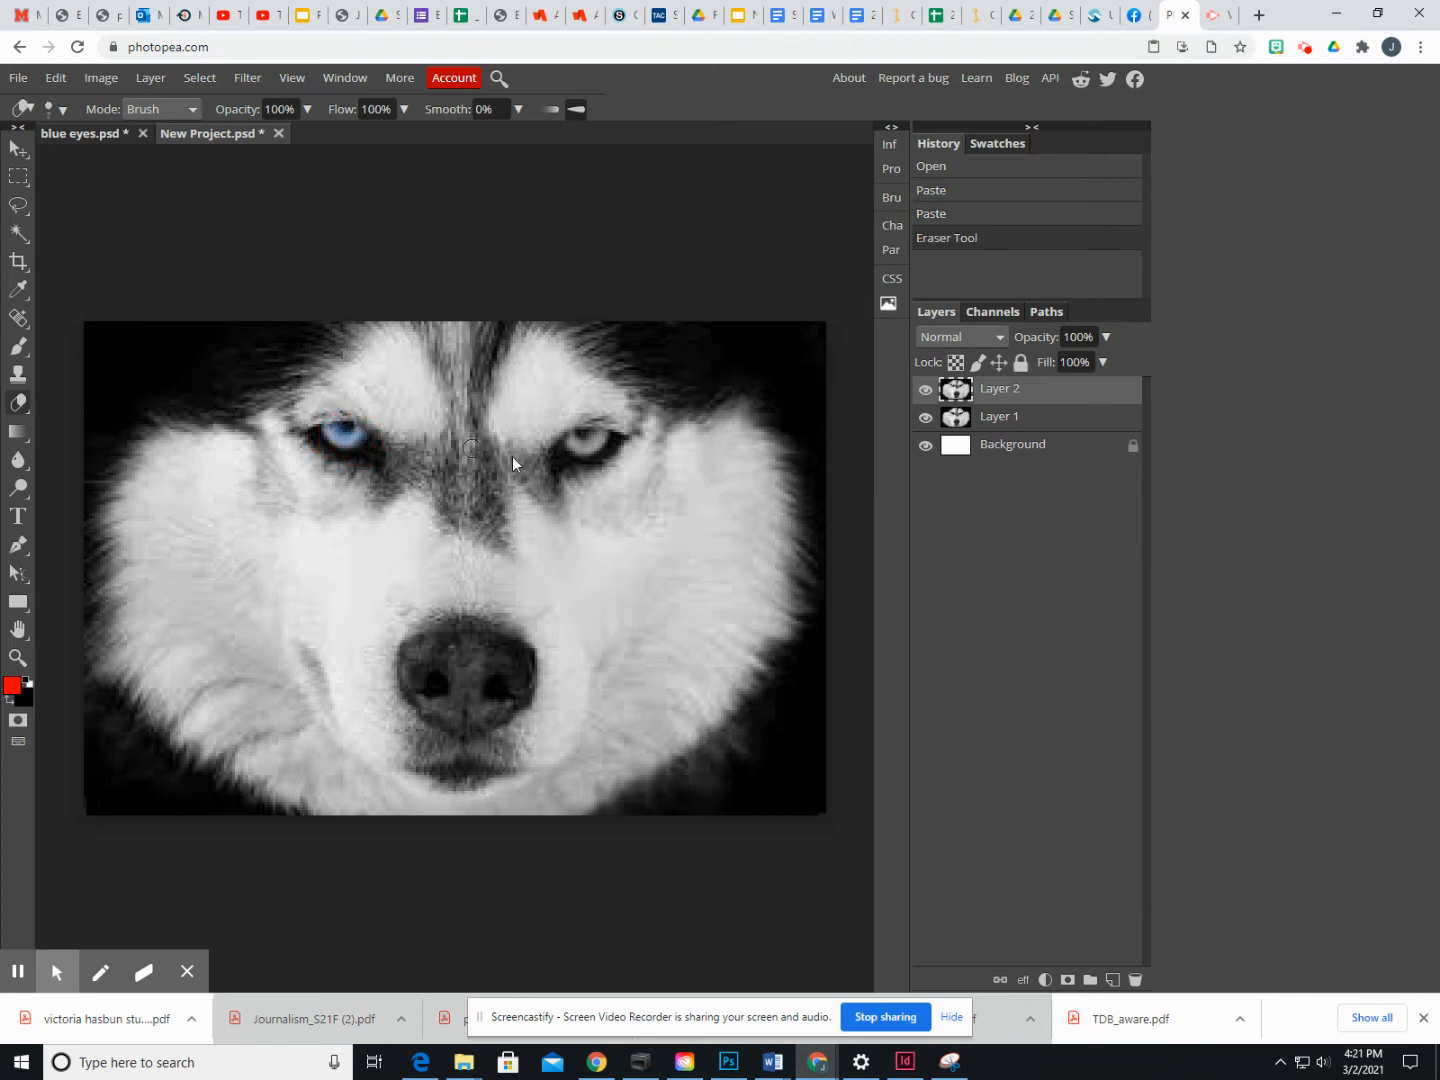
{"action": "mouse_move", "coordinate": [572, 439]}
{"action": "left_mouse_down"}
{"action": "mouse_move", "coordinate": [608, 437]}
{"action": "mouse_move", "coordinate": [581, 447]}
{"action": "left_mouse_up"}
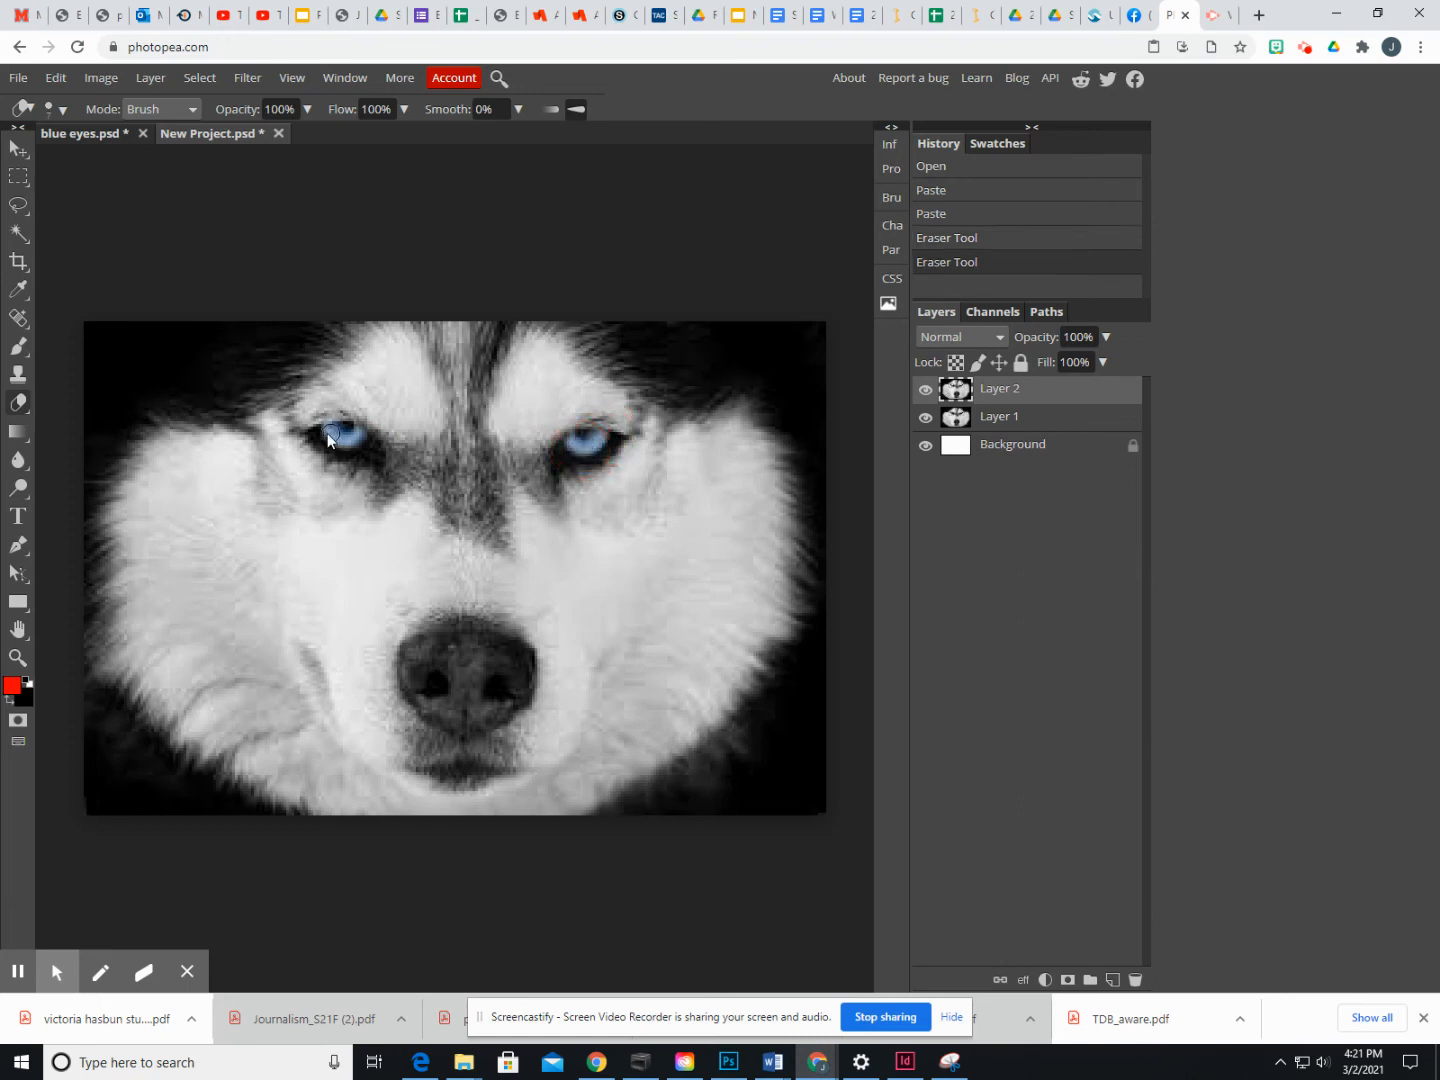
{"action": "left_click_drag", "start_coordinate": [336, 449], "coordinate": [347, 439]}
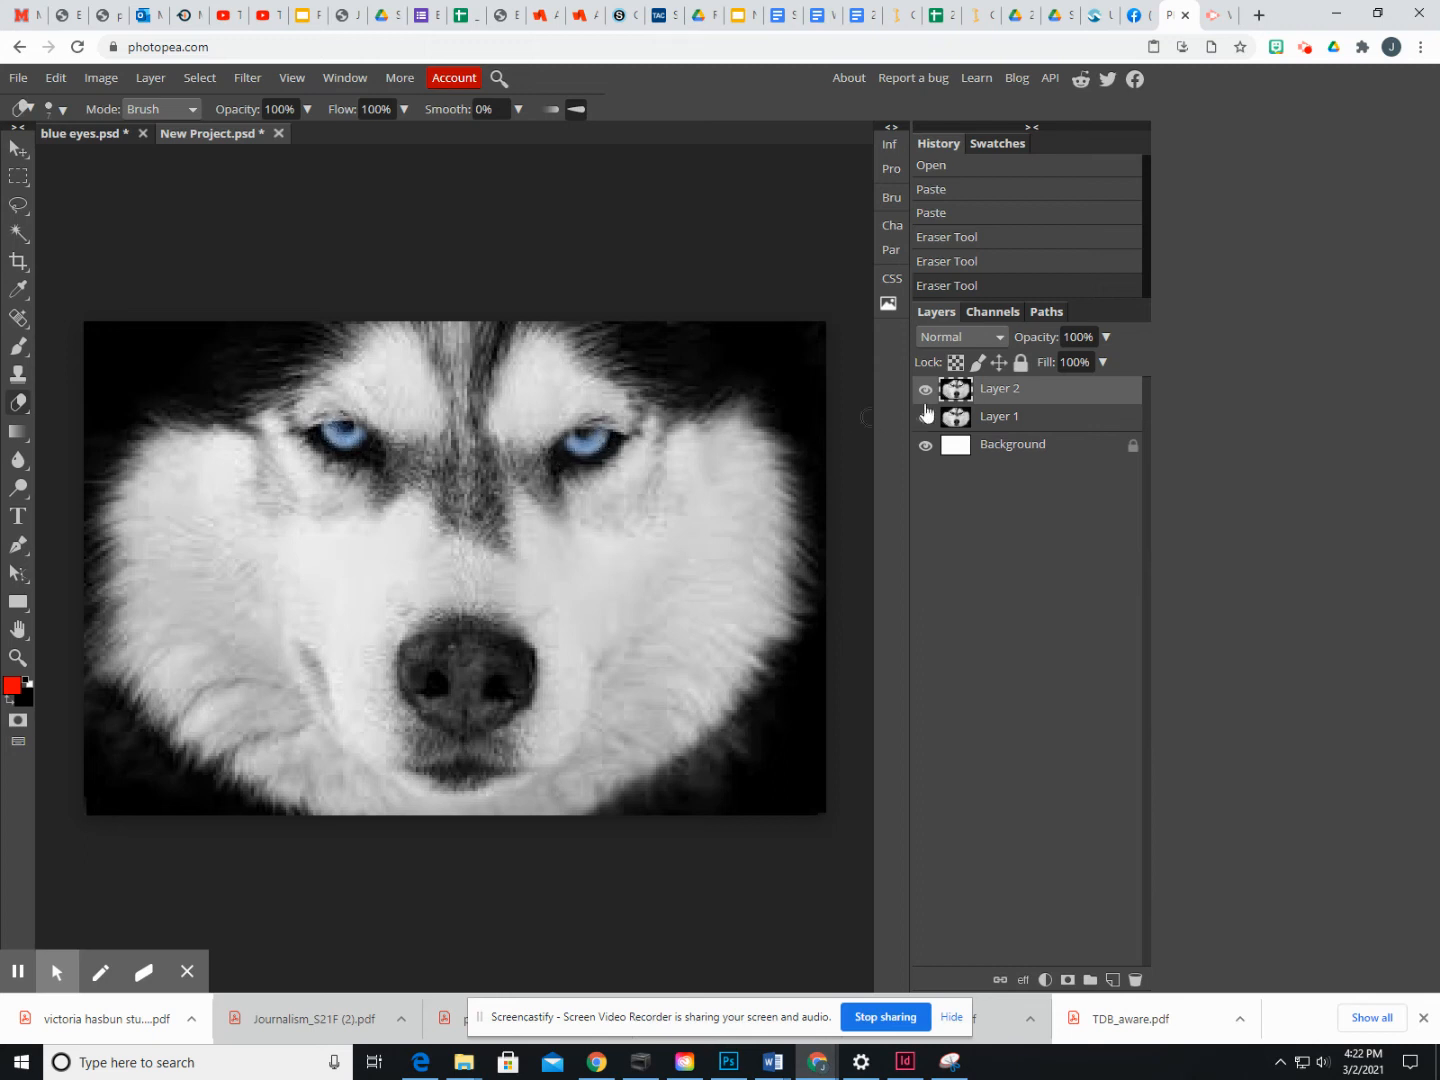
Recolour the eyes green by applying Hue/Saturation to Layer 1 with Hue -101, Saturation 26 and Lightness -7.
{"action": "left_click", "coordinate": [1013, 419]}
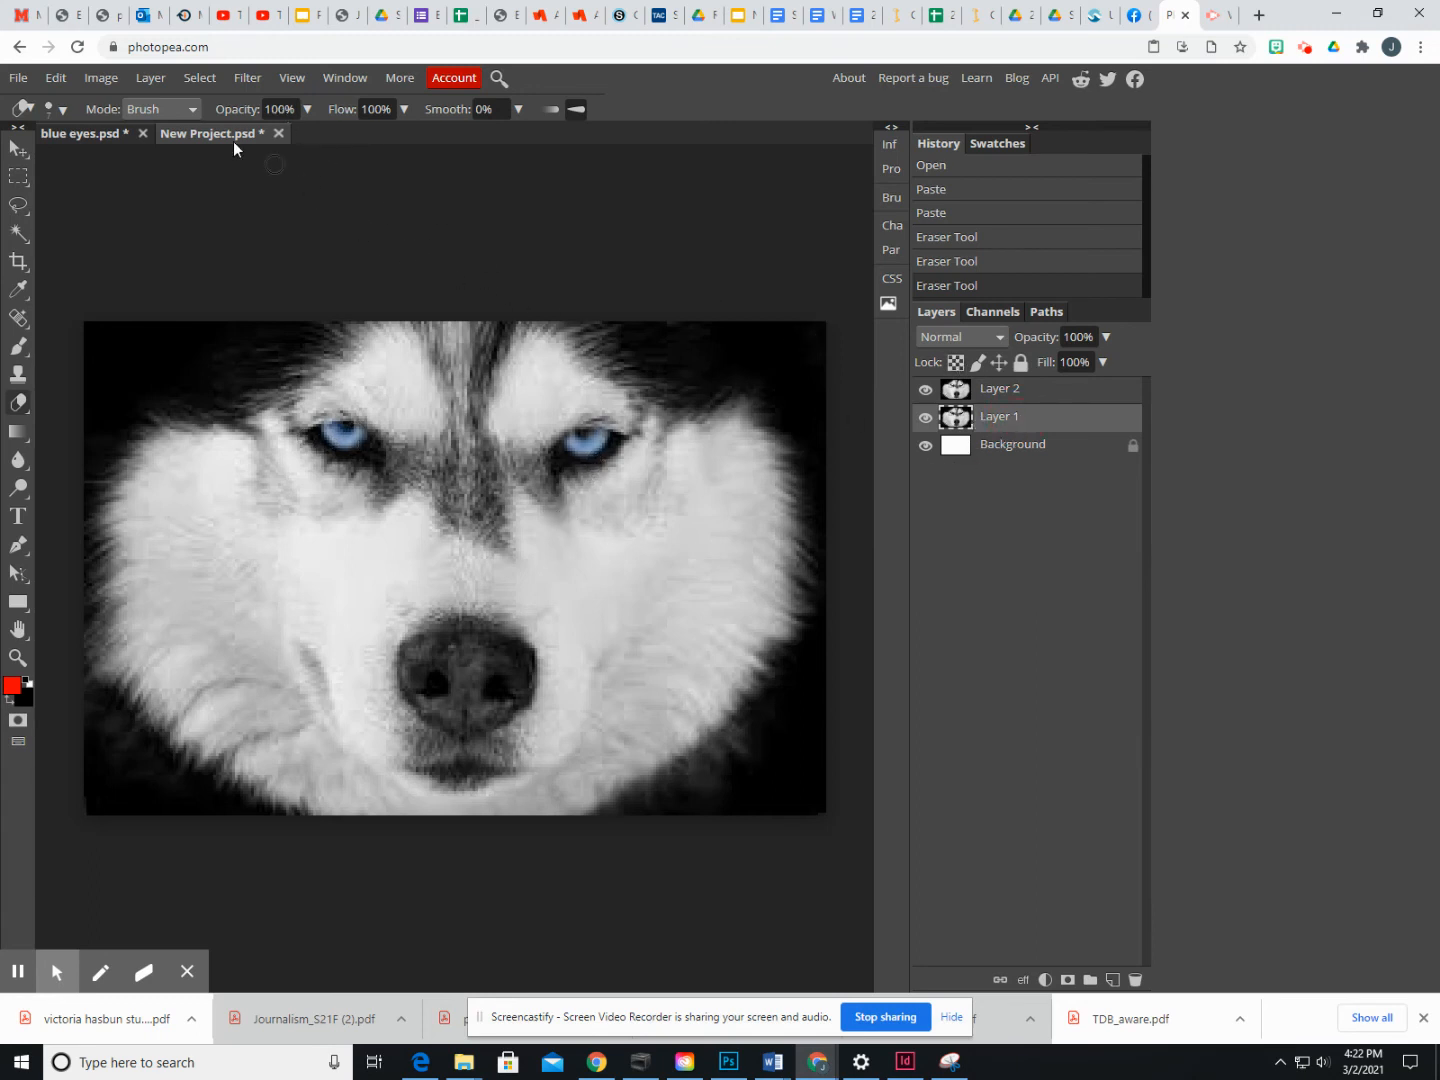
{"action": "left_click", "coordinate": [101, 78]}
{"action": "left_click", "coordinate": [122, 107]}
{"action": "left_click", "coordinate": [365, 249]}
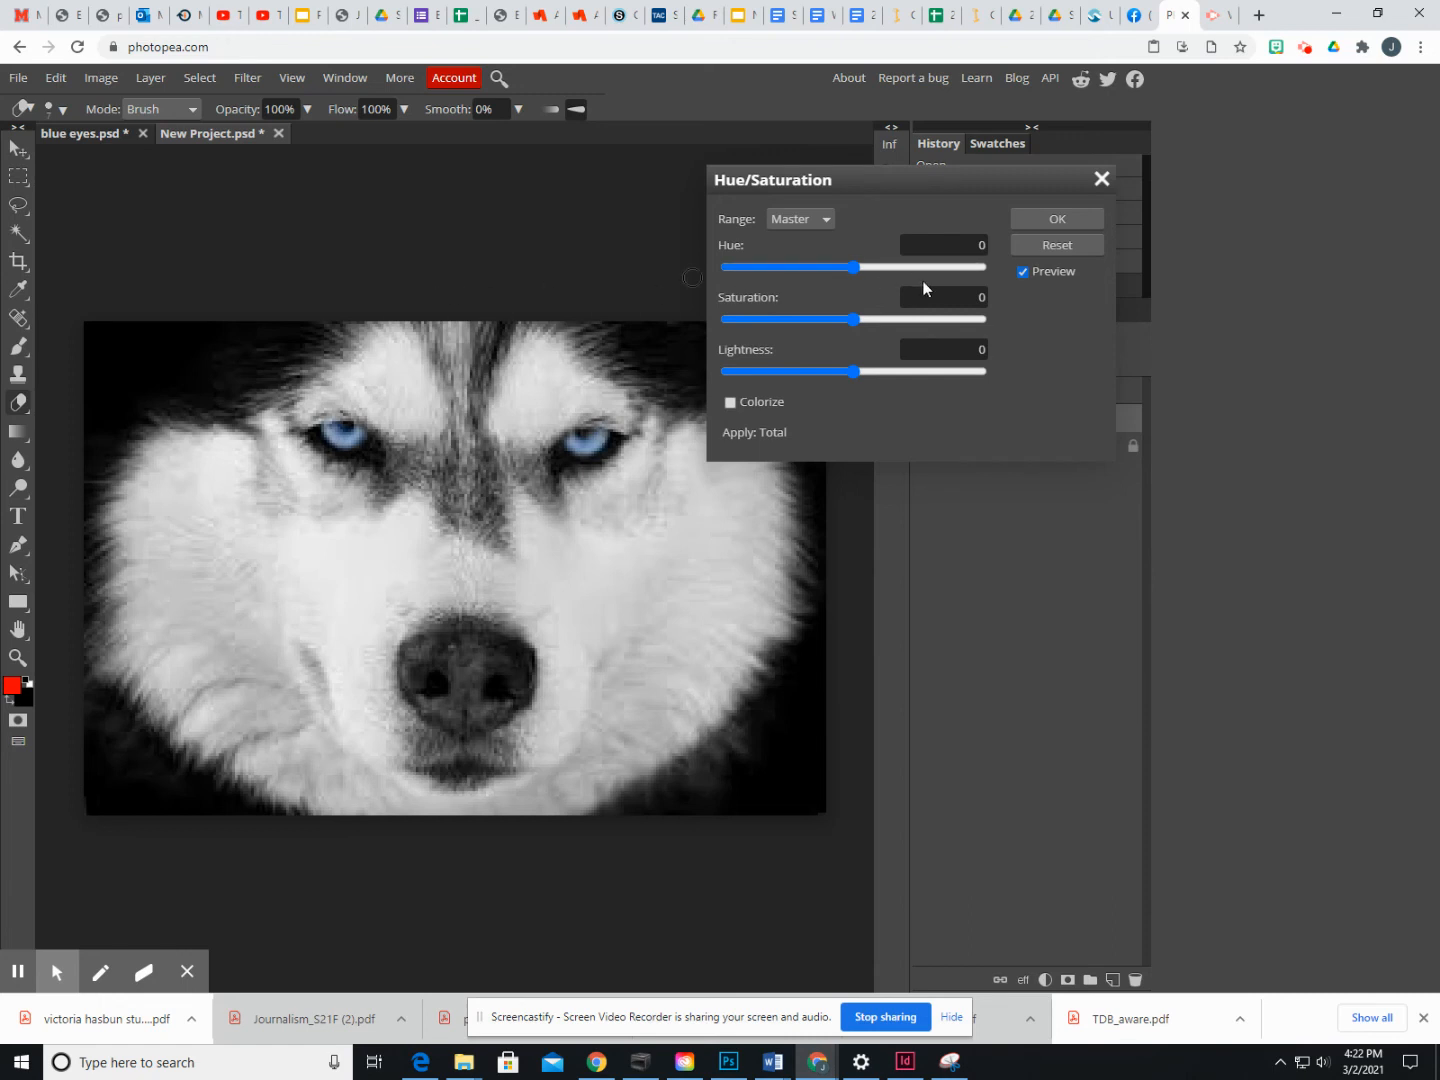
{"action": "mouse_move", "coordinate": [853, 319]}
{"action": "left_mouse_down"}
{"action": "mouse_move", "coordinate": [929, 315]}
{"action": "mouse_move", "coordinate": [743, 322]}
{"action": "mouse_move", "coordinate": [912, 320]}
{"action": "mouse_move", "coordinate": [854, 324]}
{"action": "left_mouse_up"}
{"action": "left_click_drag", "start_coordinate": [857, 265], "coordinate": [783, 277]}
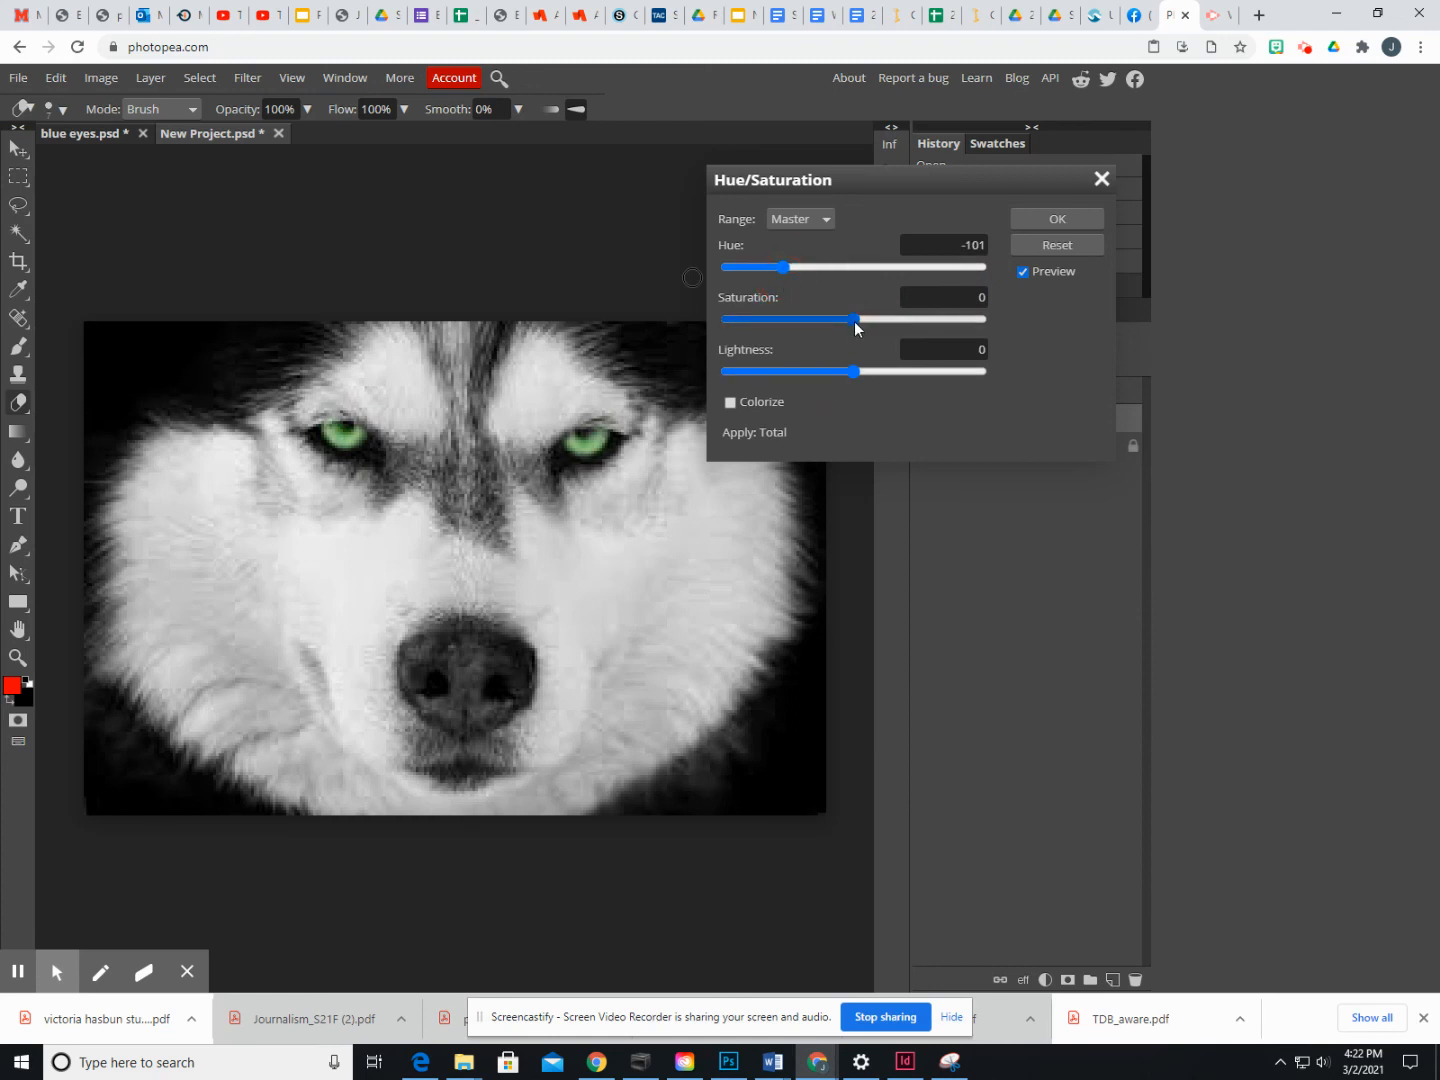
{"action": "left_click_drag", "start_coordinate": [854, 320], "coordinate": [887, 318]}
{"action": "mouse_move", "coordinate": [855, 377]}
{"action": "left_mouse_down"}
{"action": "mouse_move", "coordinate": [914, 373]}
{"action": "mouse_move", "coordinate": [785, 376]}
{"action": "mouse_move", "coordinate": [845, 378]}
{"action": "left_mouse_up"}
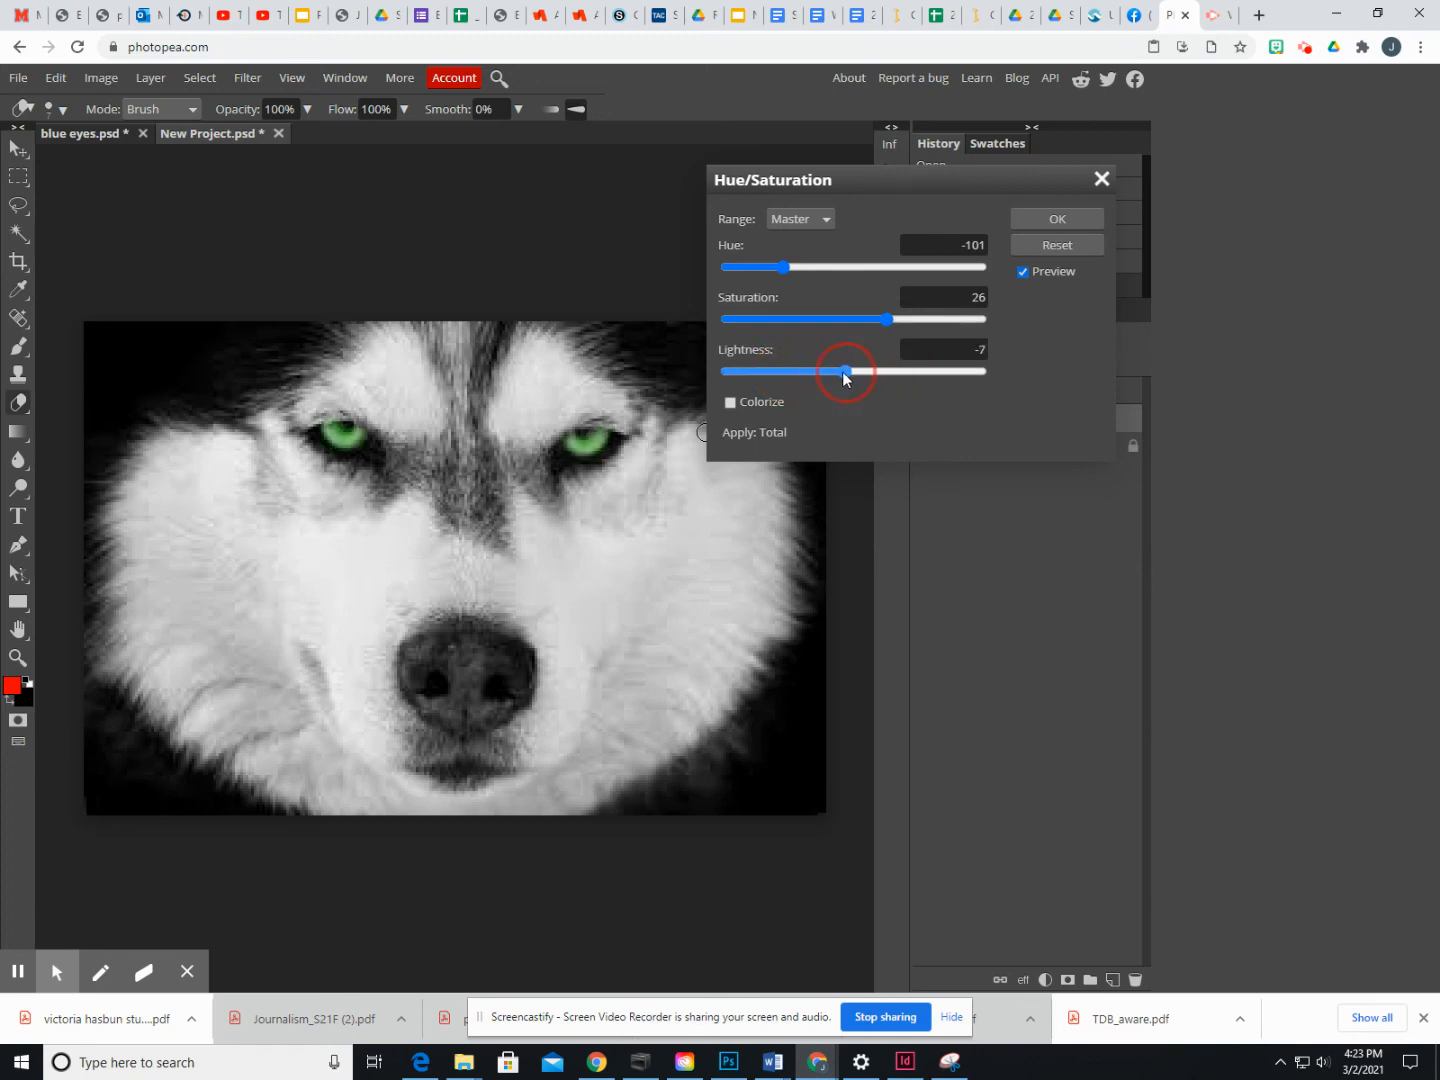
{"action": "left_click", "coordinate": [1057, 218]}
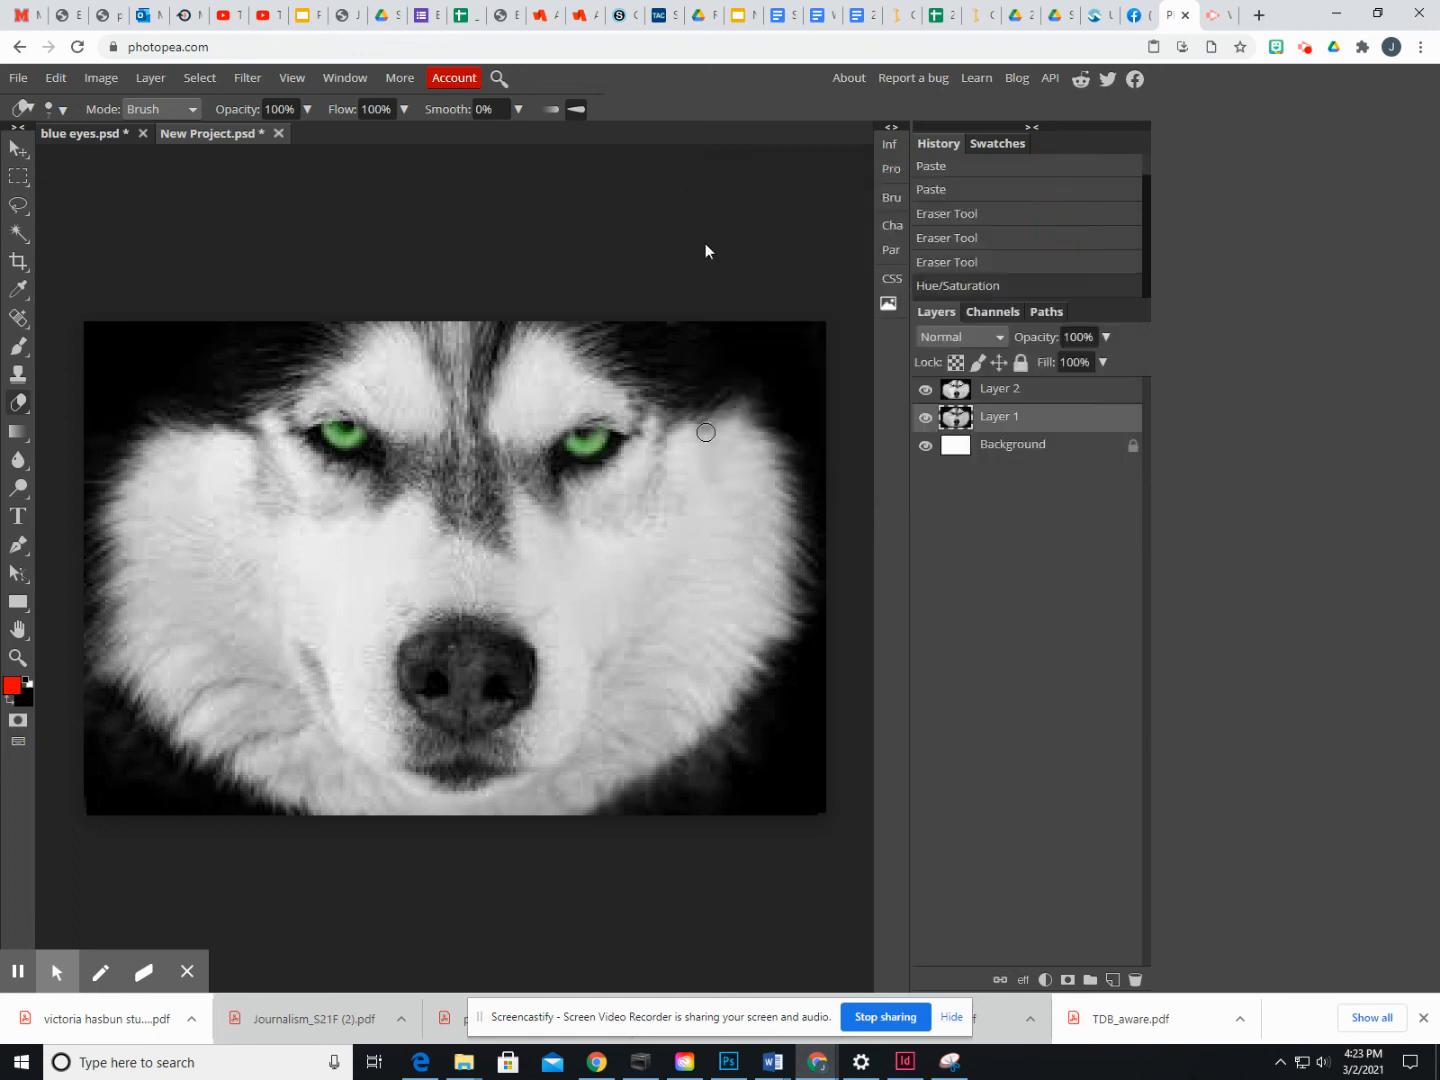
Export the finished husky image as a JPG.
{"action": "left_click", "coordinate": [20, 80]}
{"action": "left_click", "coordinate": [93, 341]}
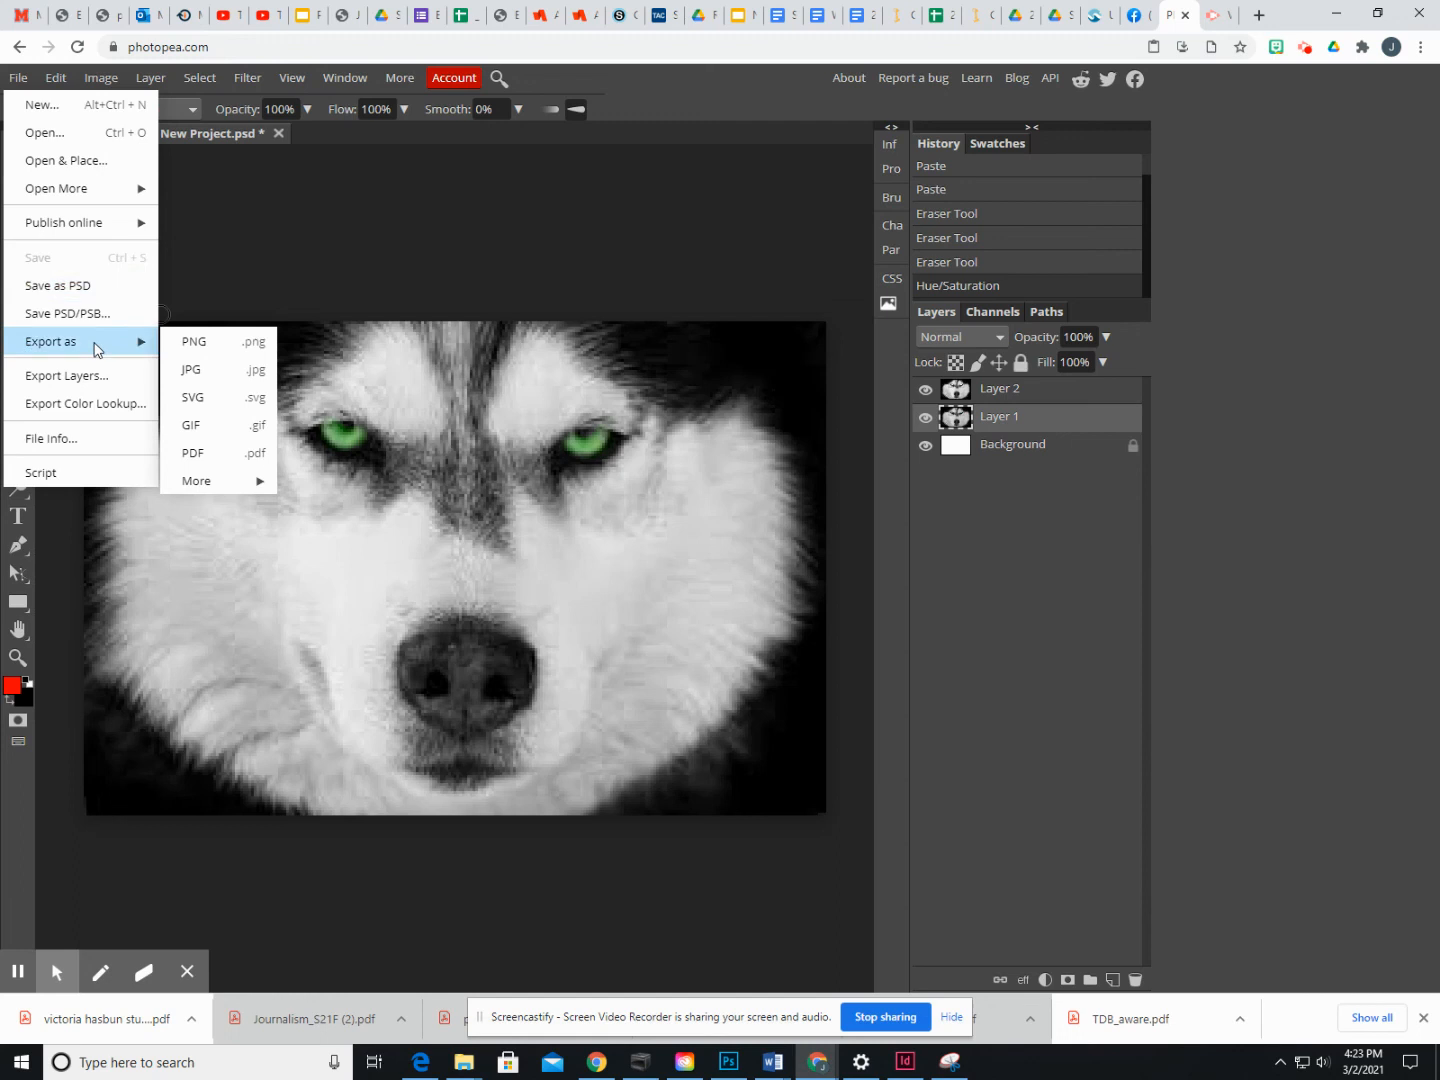
{"action": "left_click", "coordinate": [191, 365]}
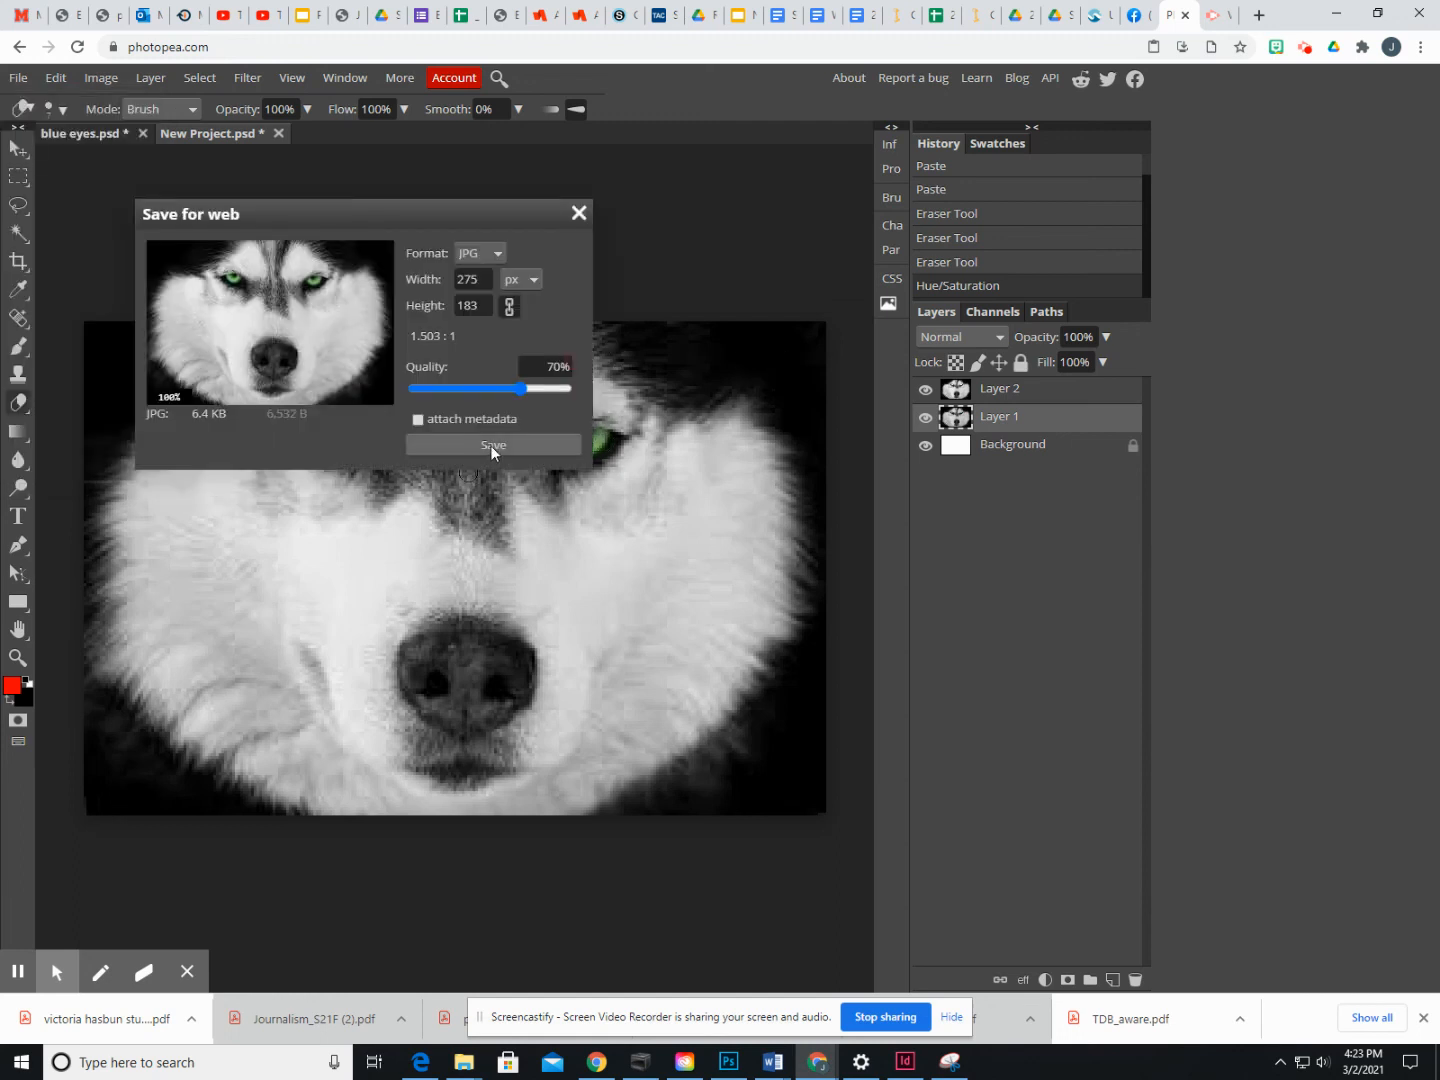